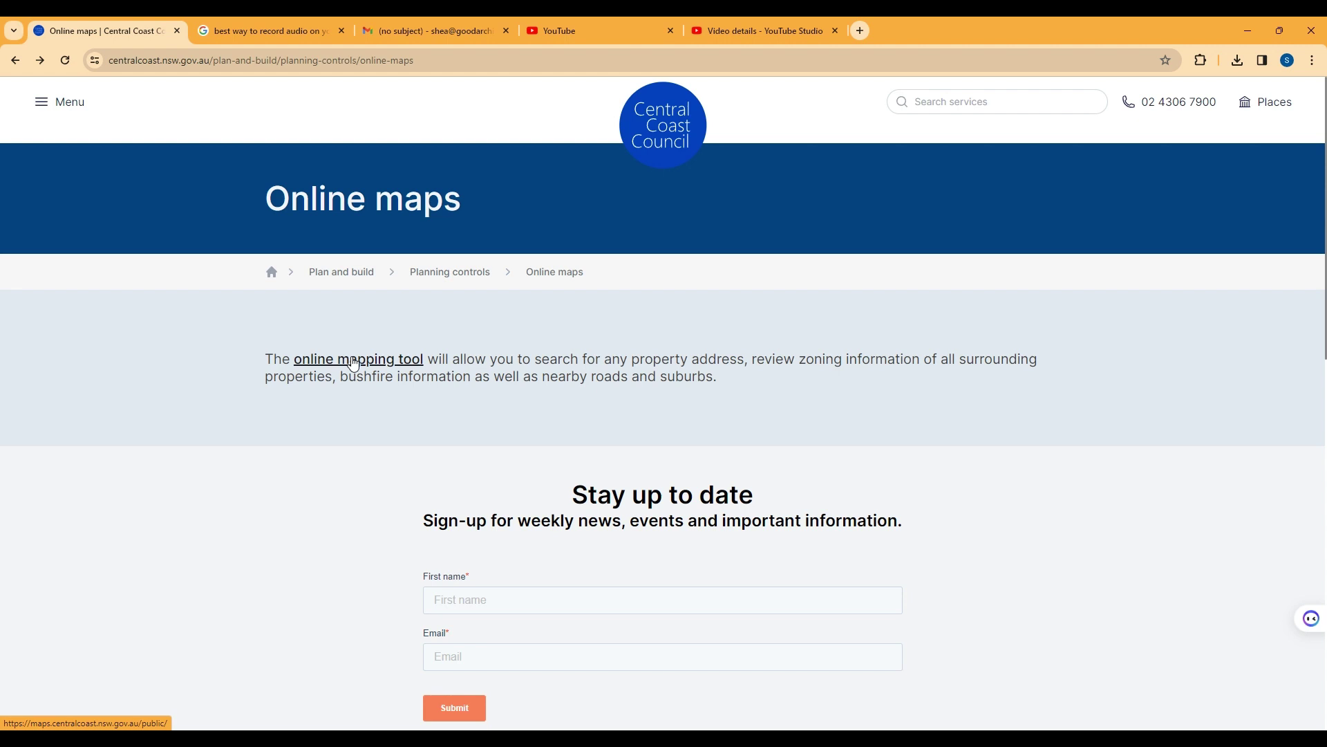
Launch the council's online mapping tool and accept the disclaimer.
{"action": "left_click", "coordinate": [353, 365]}
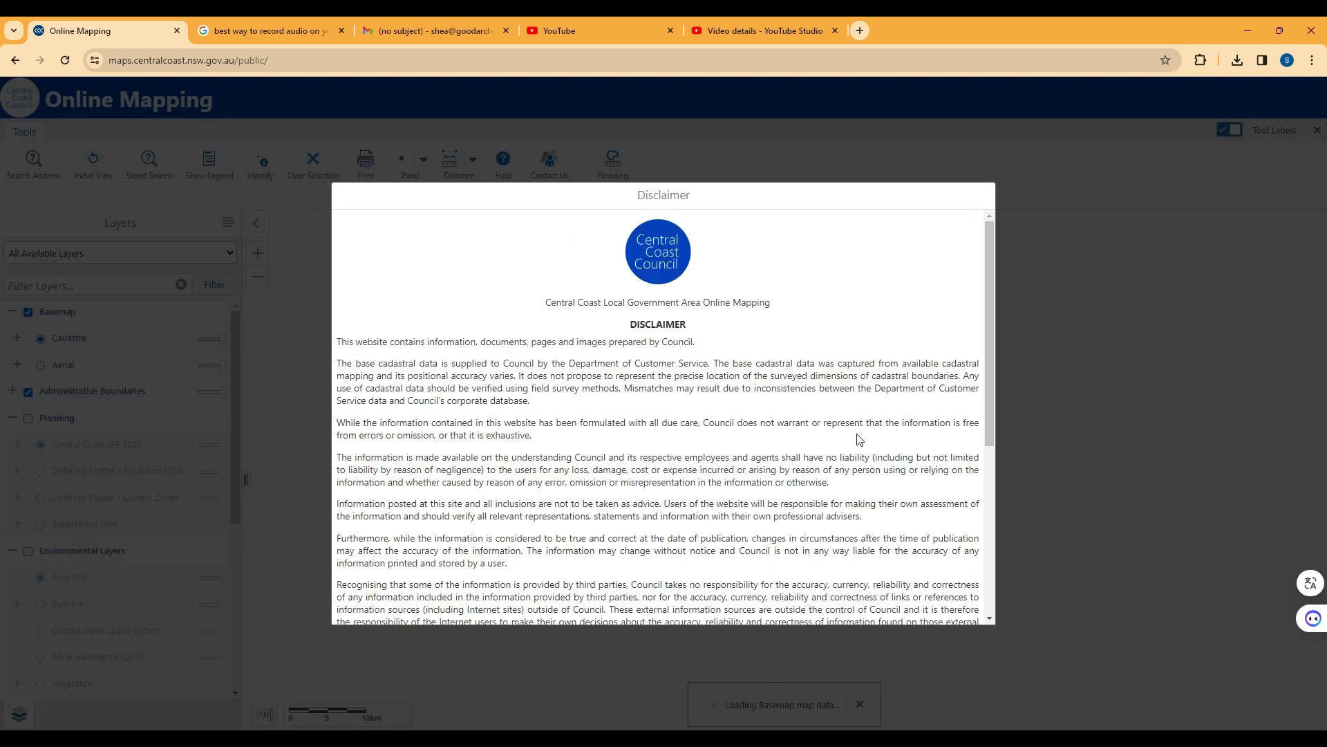
{"action": "scroll", "coordinate": [858, 439], "scroll_direction": "down", "scroll_amount": 4}
{"action": "scroll", "coordinate": [858, 439], "scroll_direction": "down", "scroll_amount": 1}
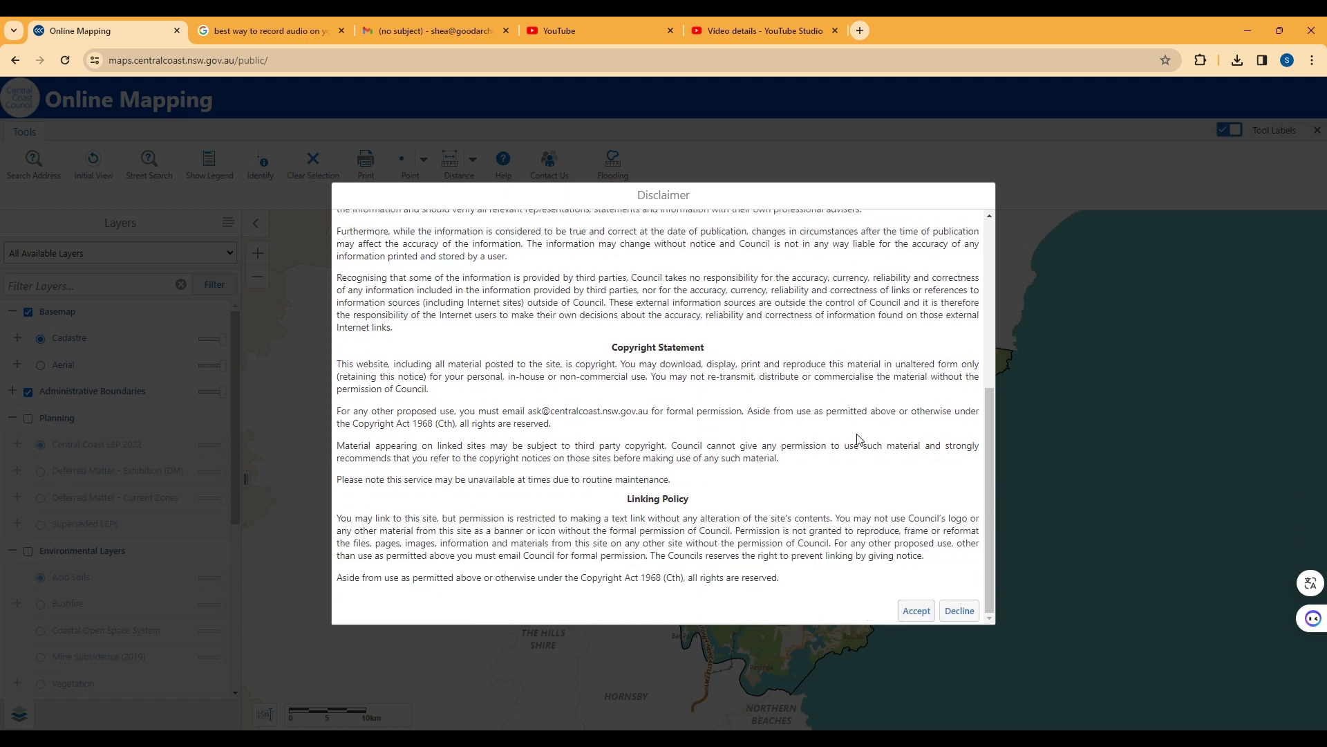
{"action": "left_click", "coordinate": [916, 611]}
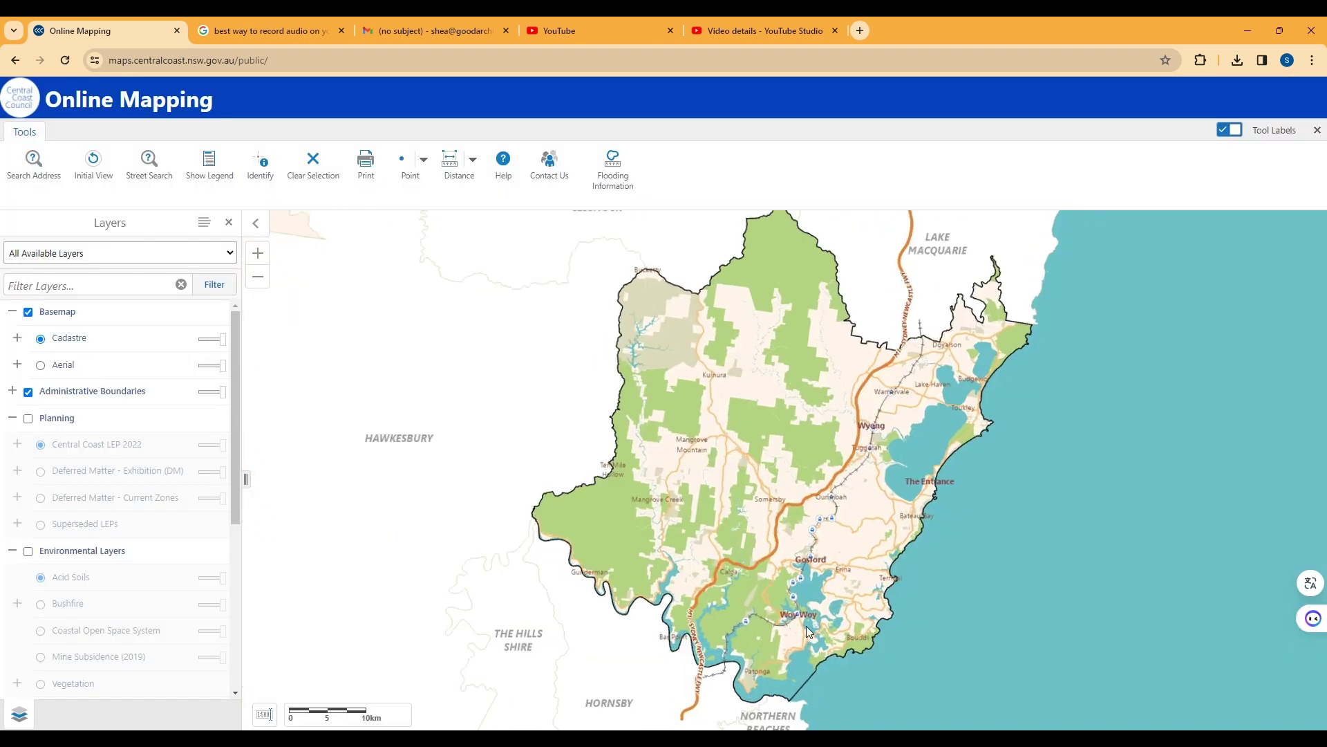
Zoom in to street-level parcels around North Burge Road and Norma Crescent, Woy Woy.
{"action": "scroll", "coordinate": [807, 625], "scroll_direction": "up", "scroll_amount": 3}
{"action": "scroll", "coordinate": [793, 582], "scroll_direction": "up", "scroll_amount": 1}
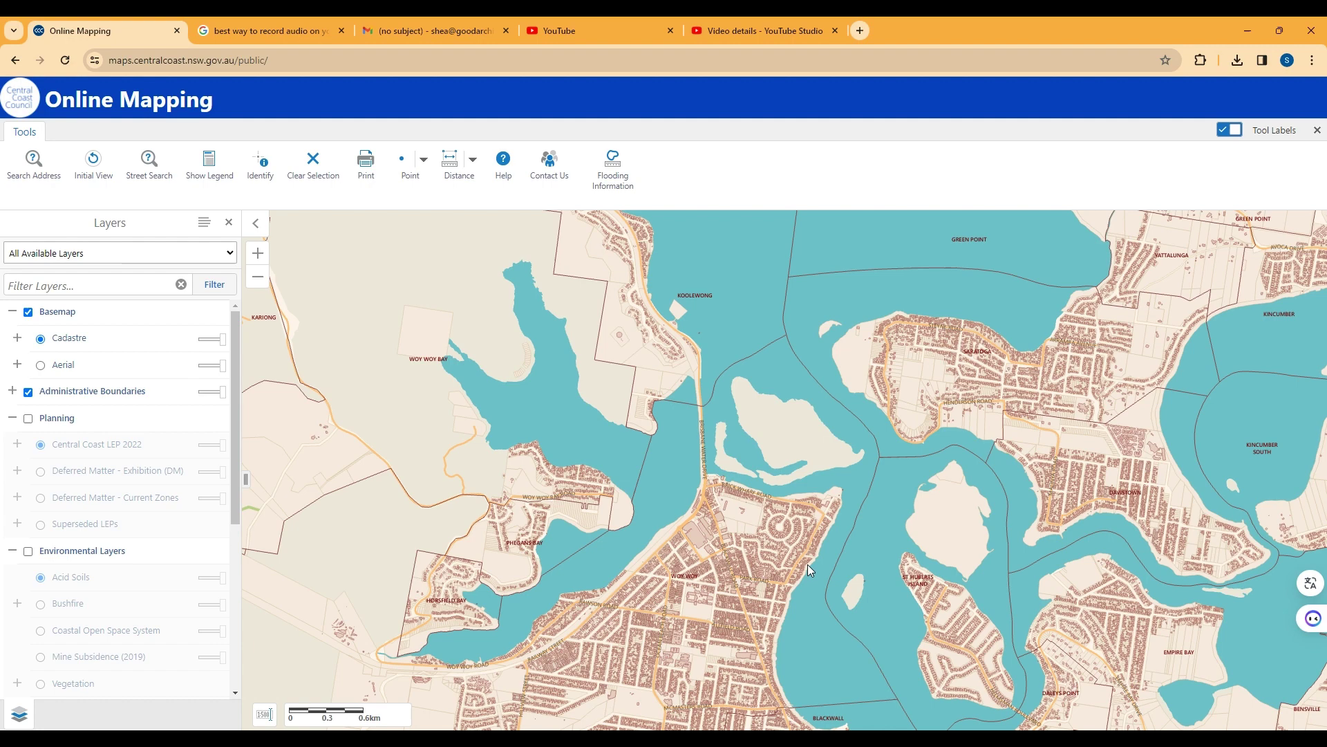
{"action": "scroll", "coordinate": [807, 564], "scroll_direction": "up", "scroll_amount": 3}
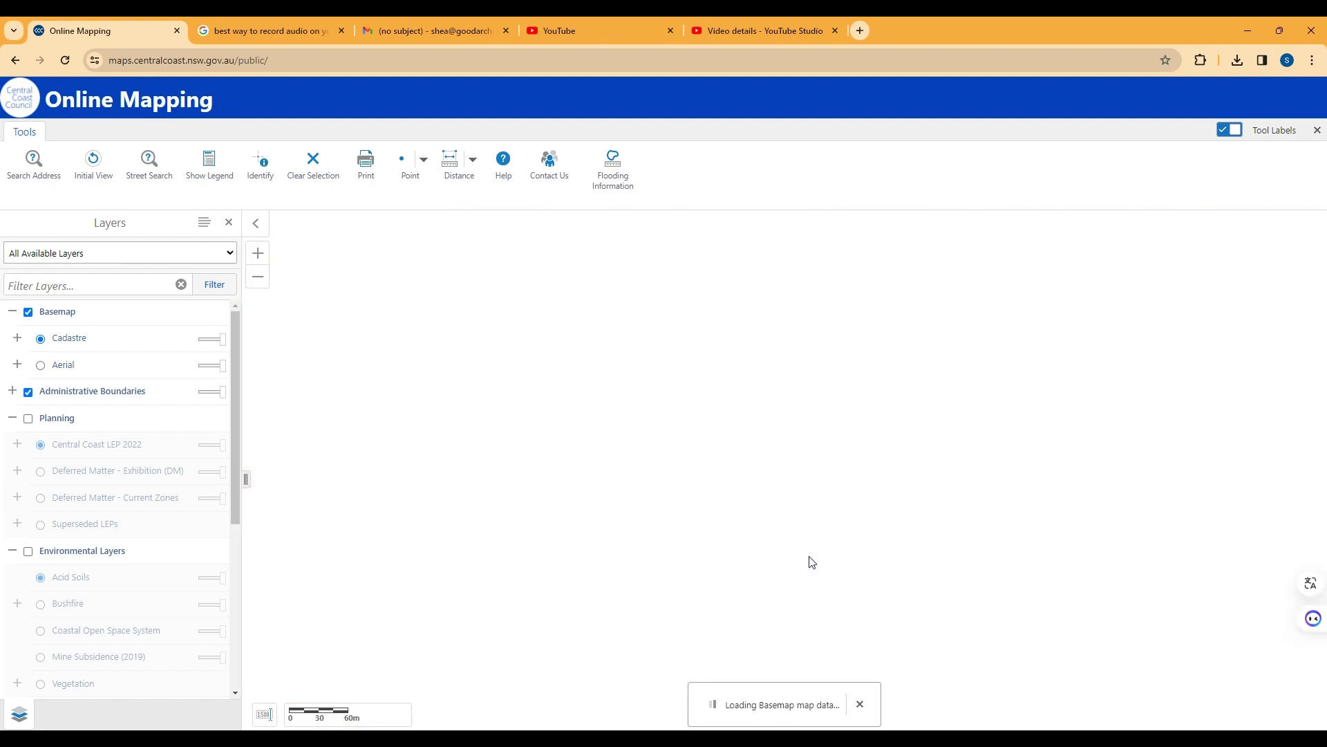
{"action": "scroll", "coordinate": [812, 561], "scroll_direction": "up", "scroll_amount": 1}
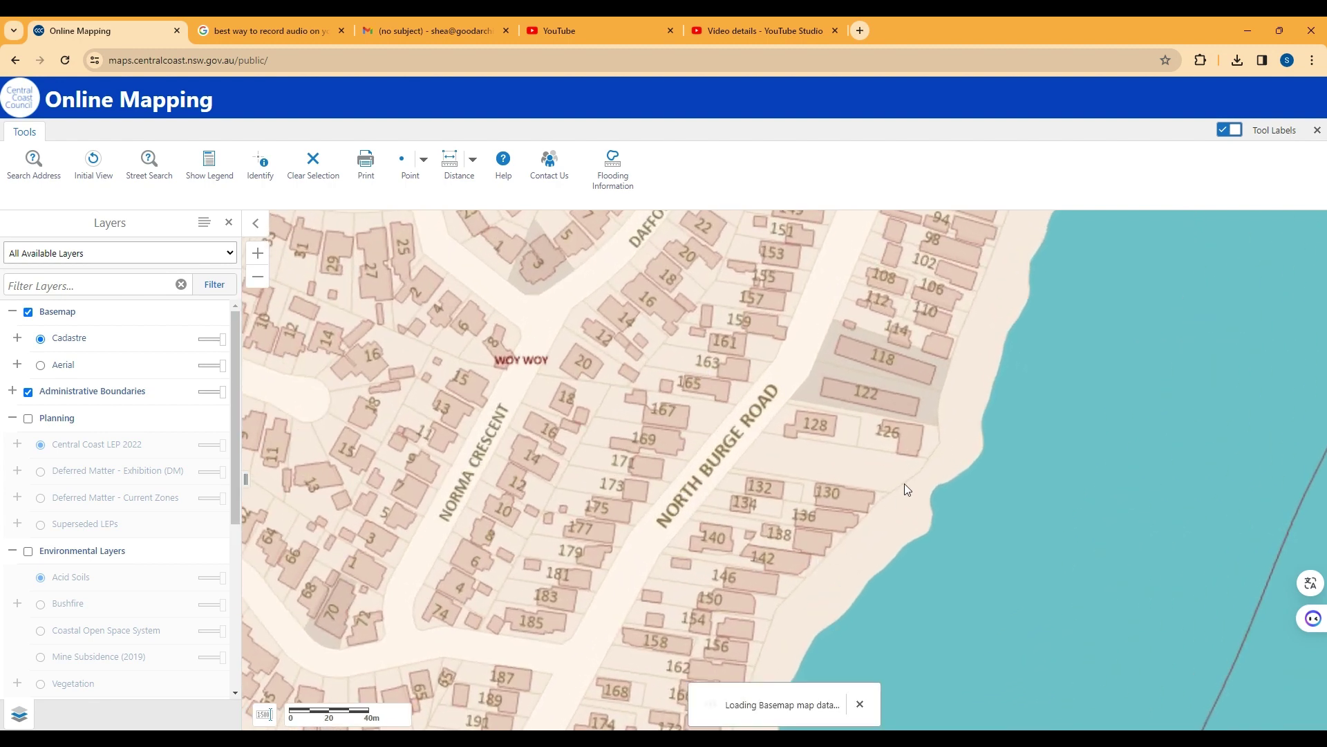
{"action": "left_click", "coordinate": [970, 281]}
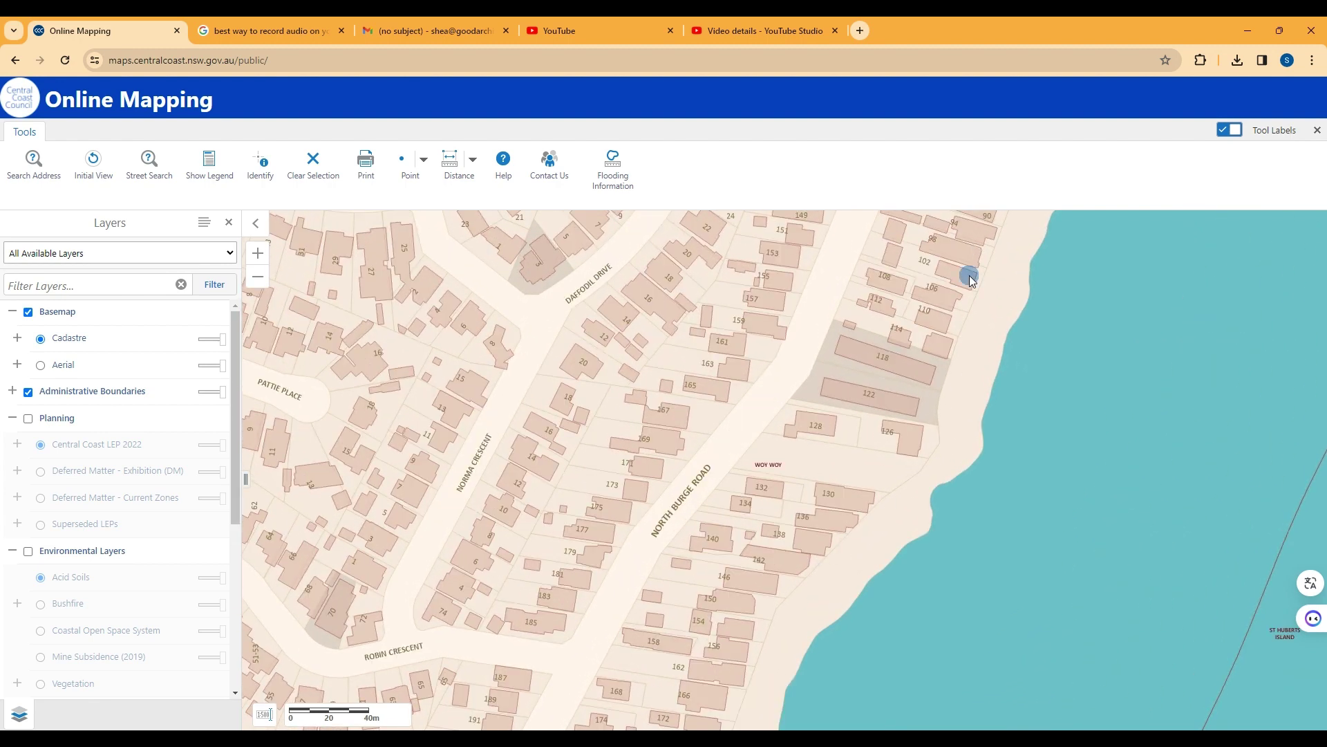
{"action": "scroll", "coordinate": [904, 504], "scroll_direction": "down", "scroll_amount": 3}
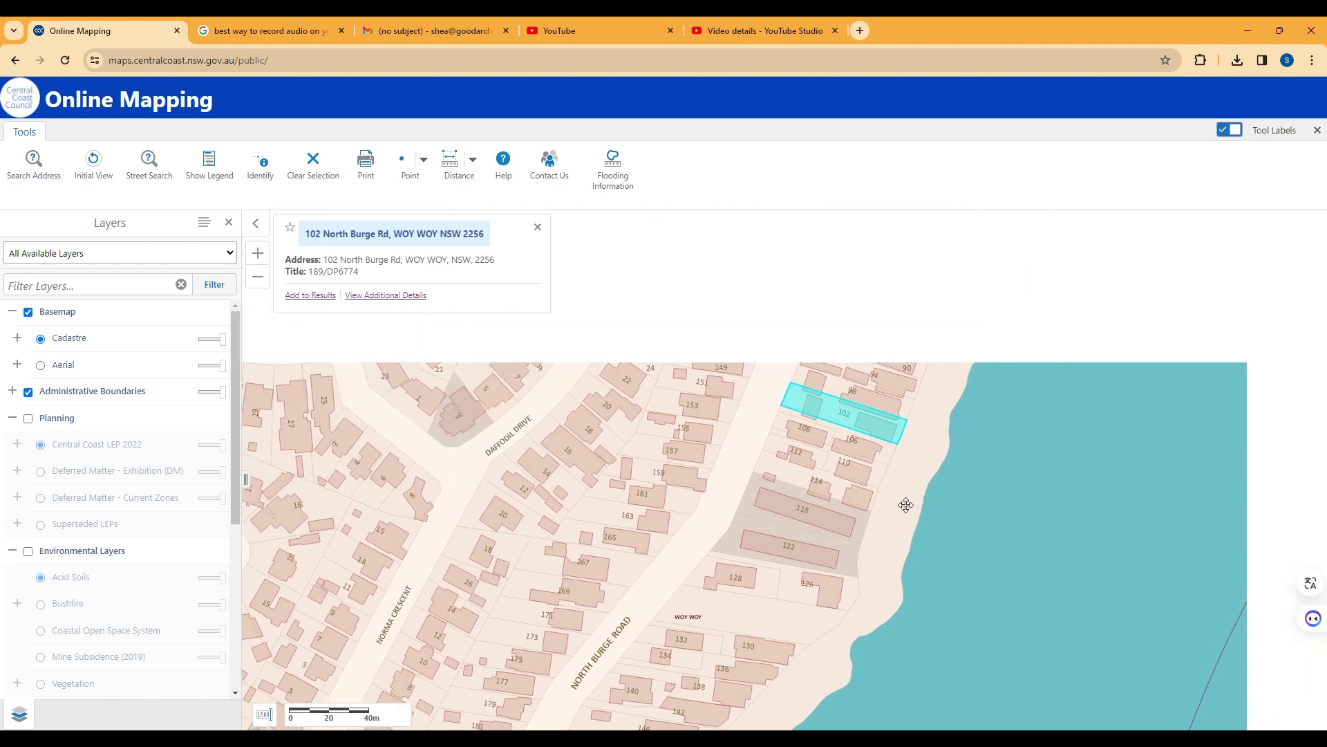
{"action": "left_click", "coordinate": [878, 555]}
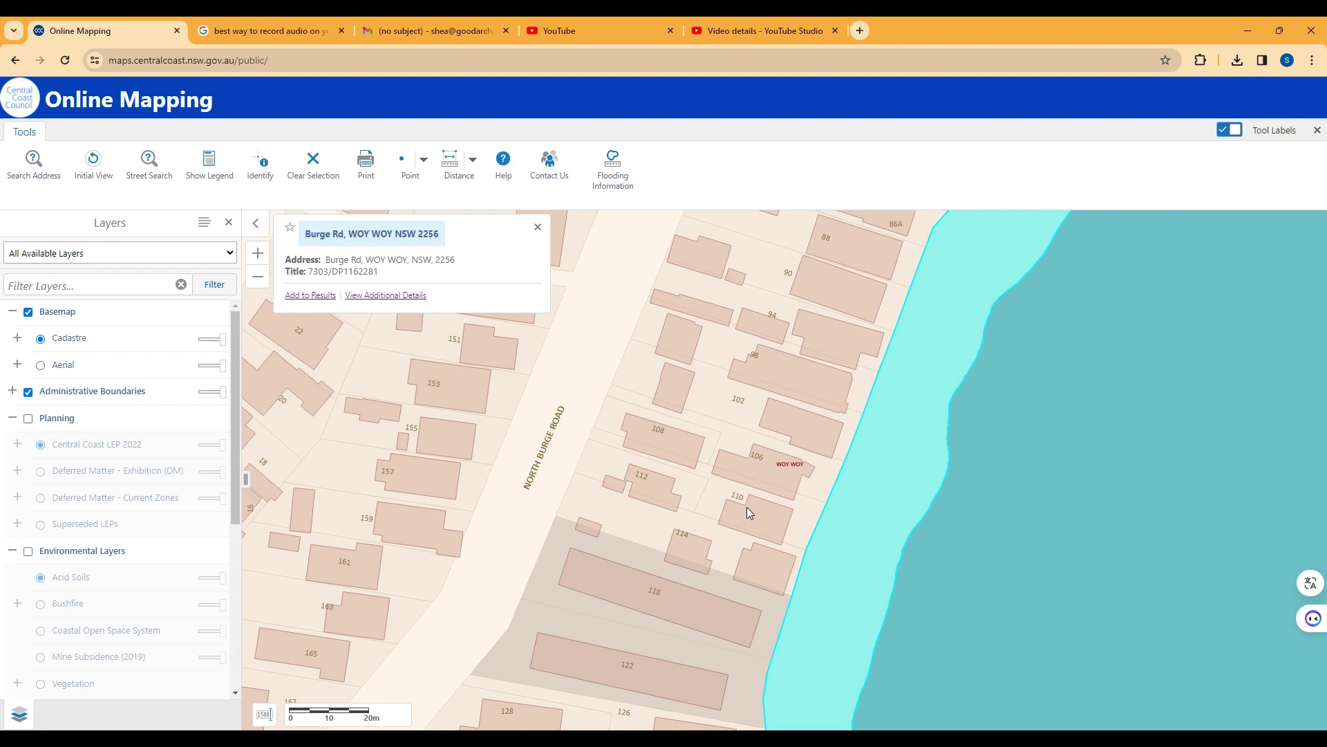
{"action": "left_click", "coordinate": [697, 536]}
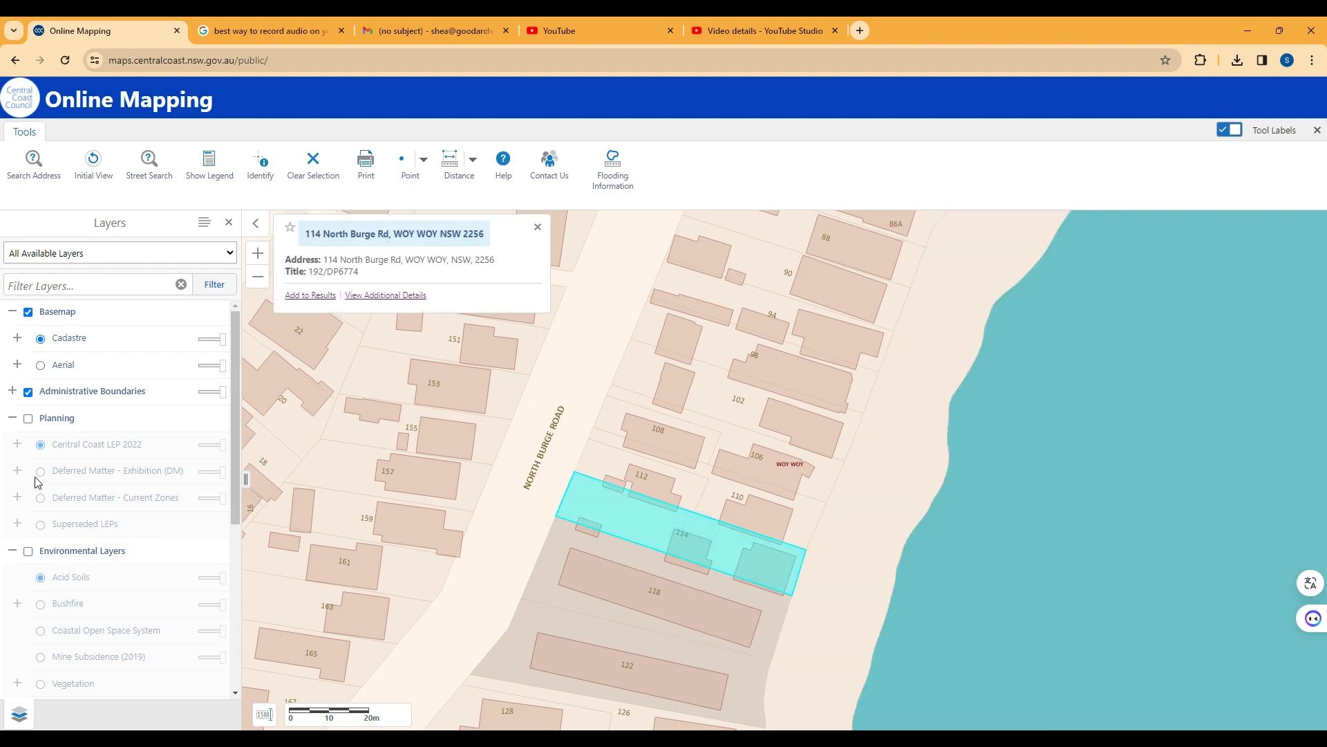
{"action": "scroll", "coordinate": [38, 484], "scroll_direction": "down", "scroll_amount": 2}
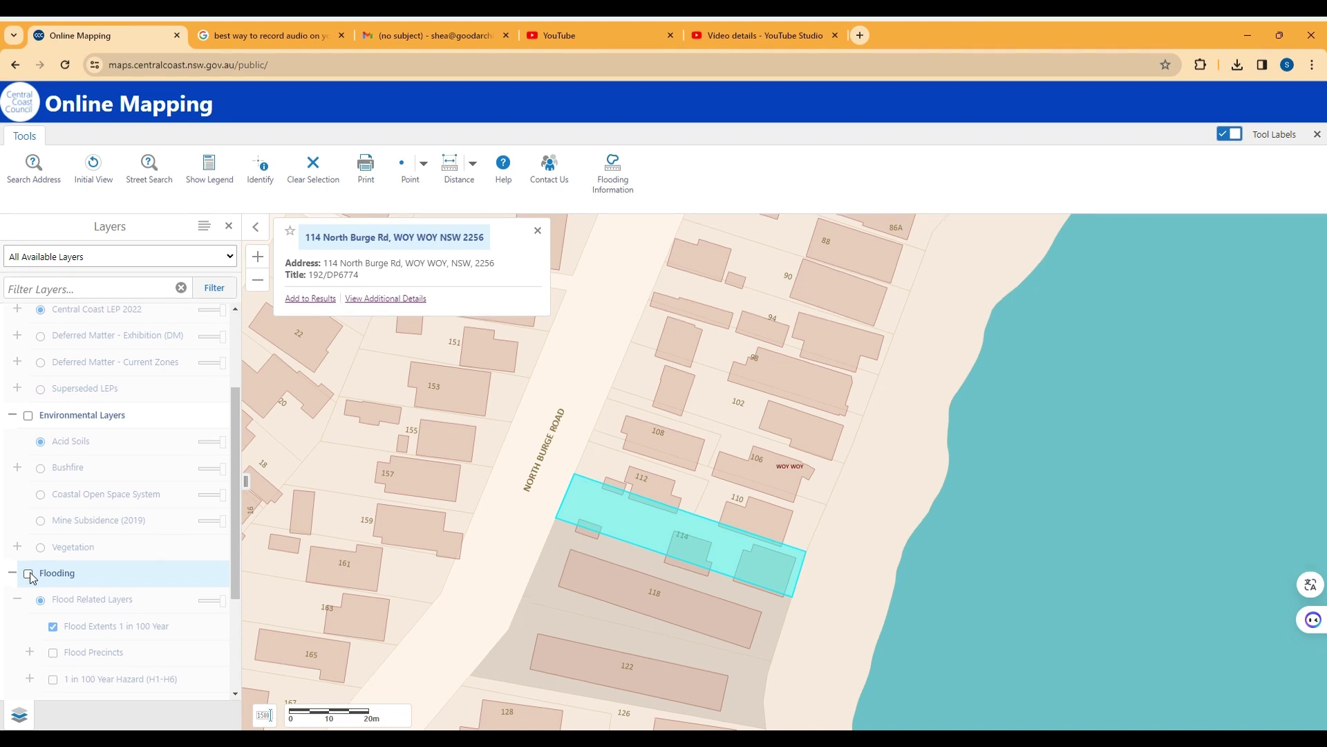
Enable the Flooding group and Flood Precincts, hiding Flood Extents 1 in 100 Year.
{"action": "left_click", "coordinate": [29, 573]}
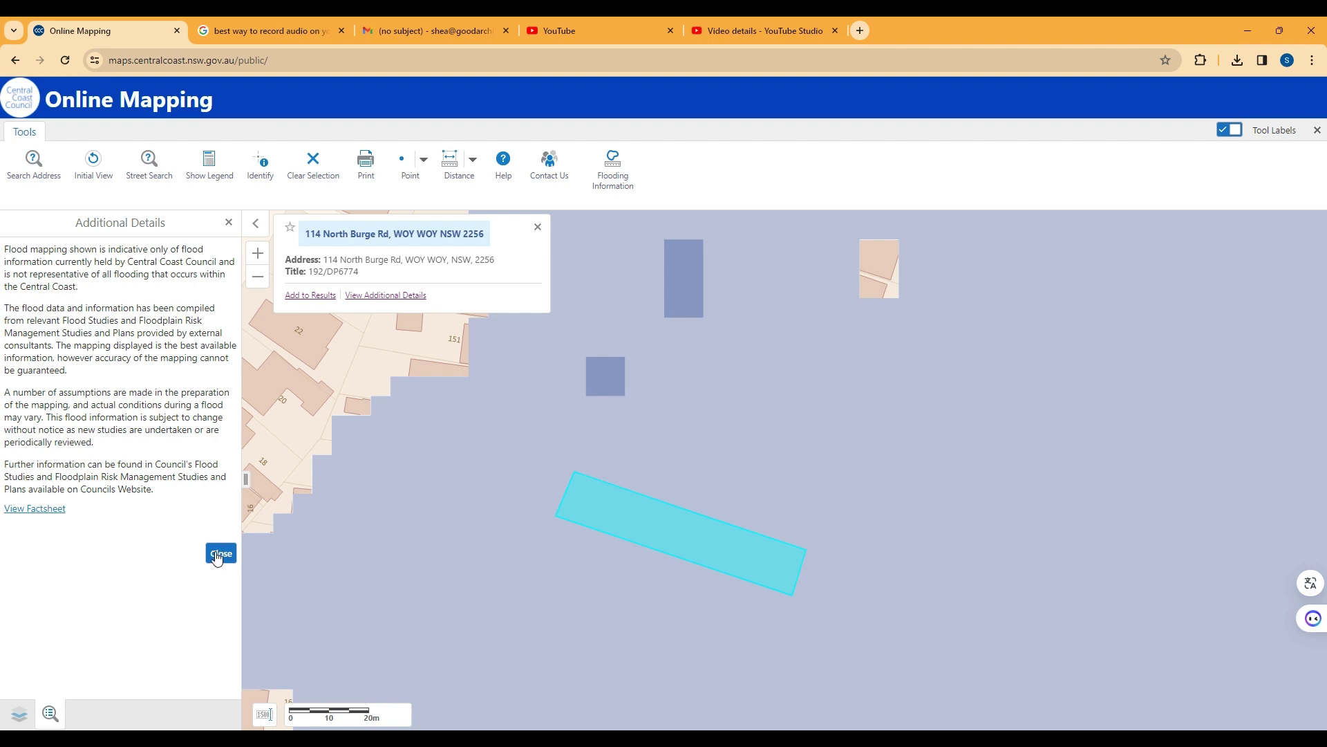
{"action": "left_click", "coordinate": [220, 554]}
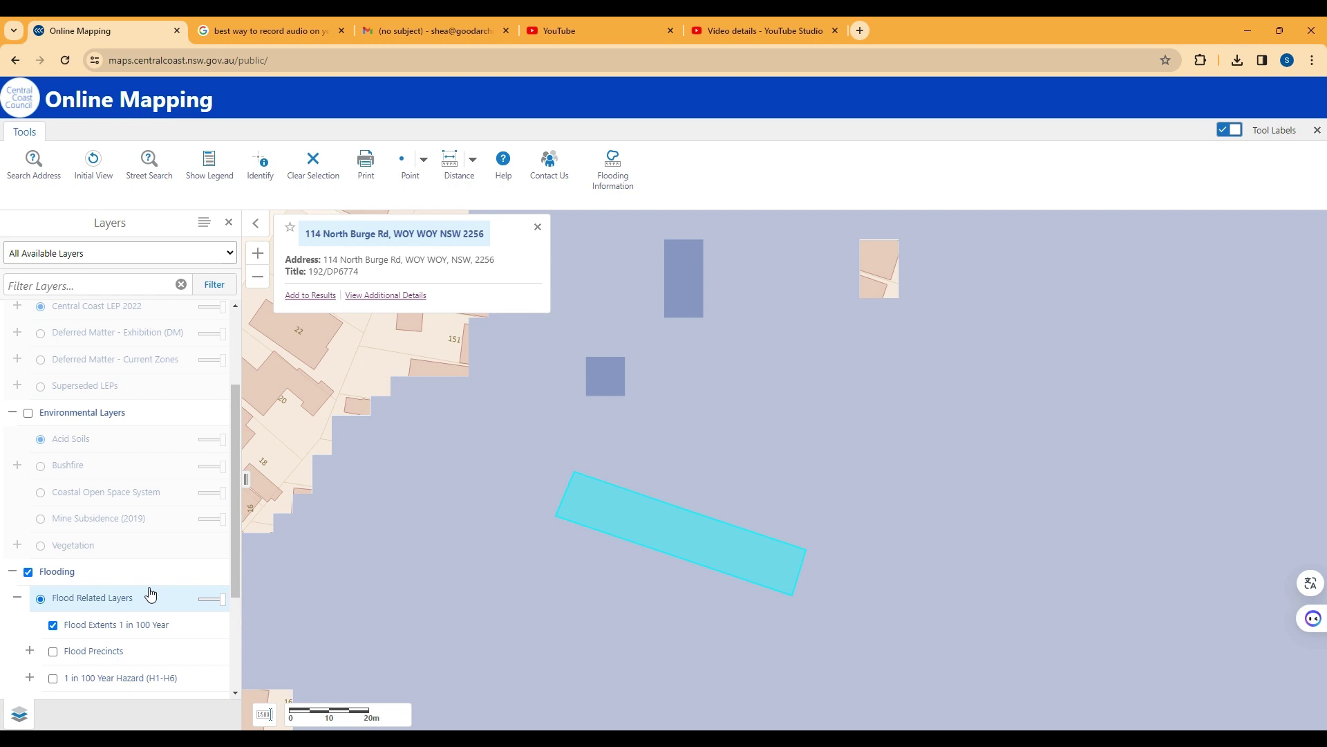
{"action": "scroll", "coordinate": [149, 589], "scroll_direction": "down", "scroll_amount": 2}
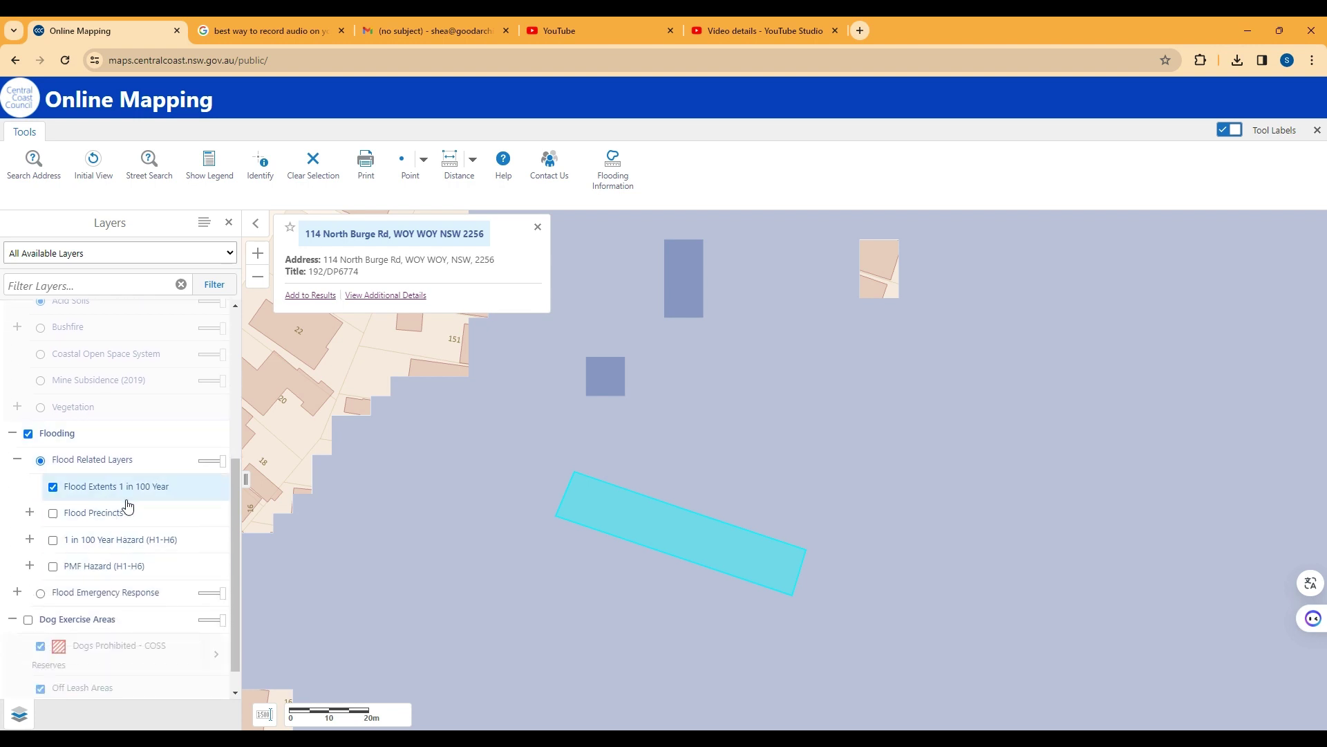
{"action": "left_click", "coordinate": [54, 515]}
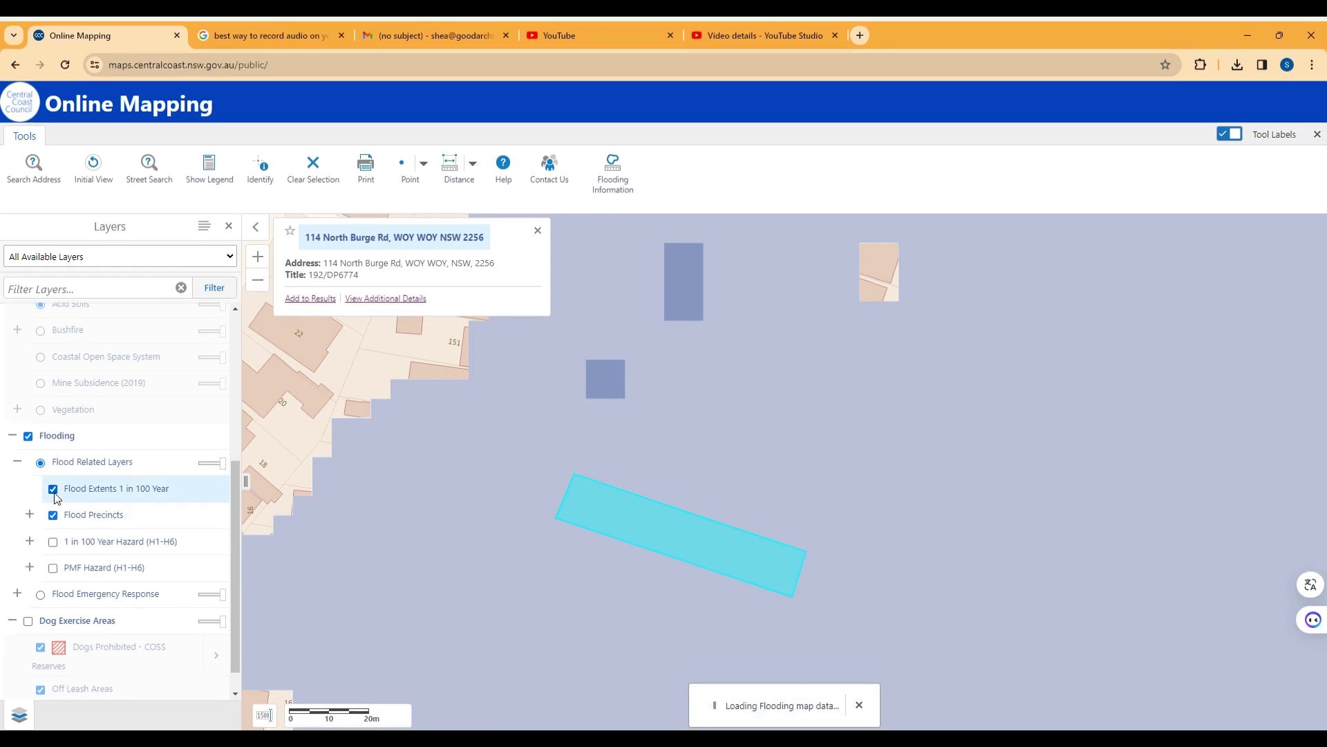
{"action": "left_click", "coordinate": [53, 489]}
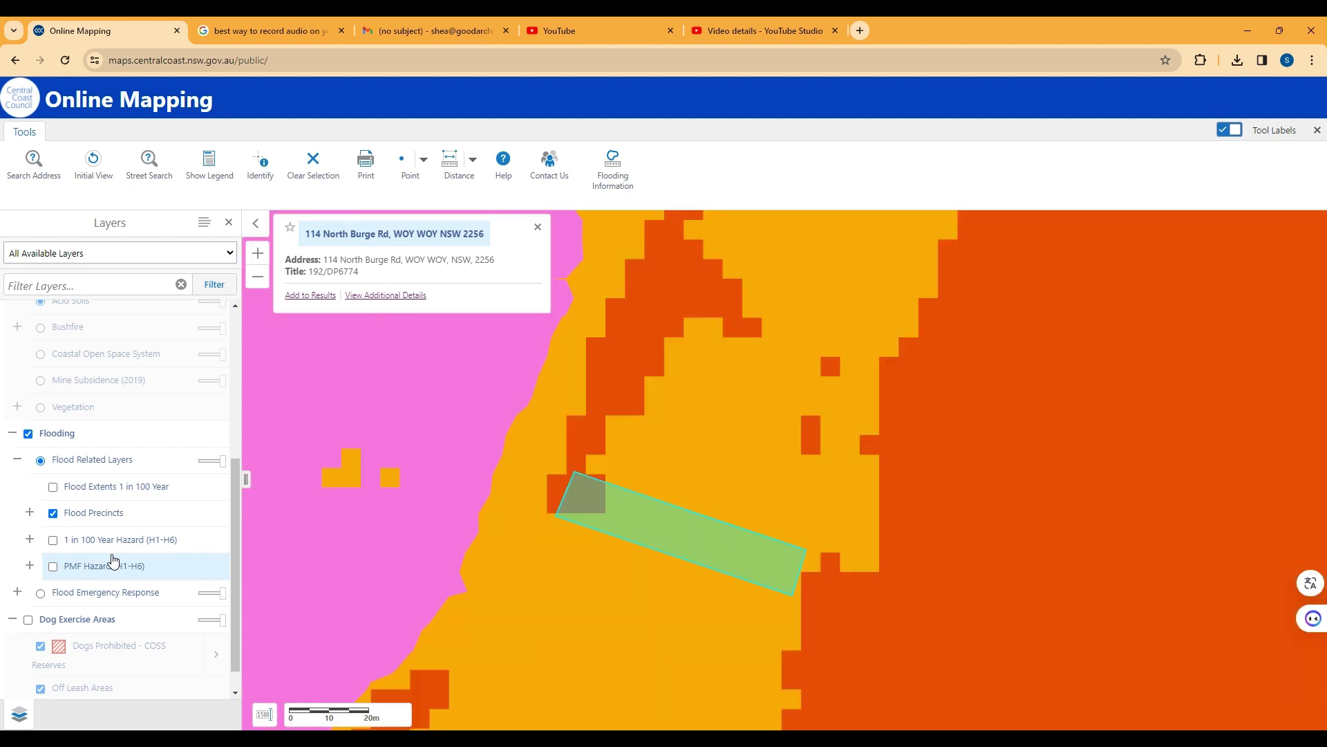
Replace Flood Precincts and the 1 in 100 Year Hazard with the Brisbane Water Foreshore PMF hazard.
{"action": "left_click", "coordinate": [54, 543]}
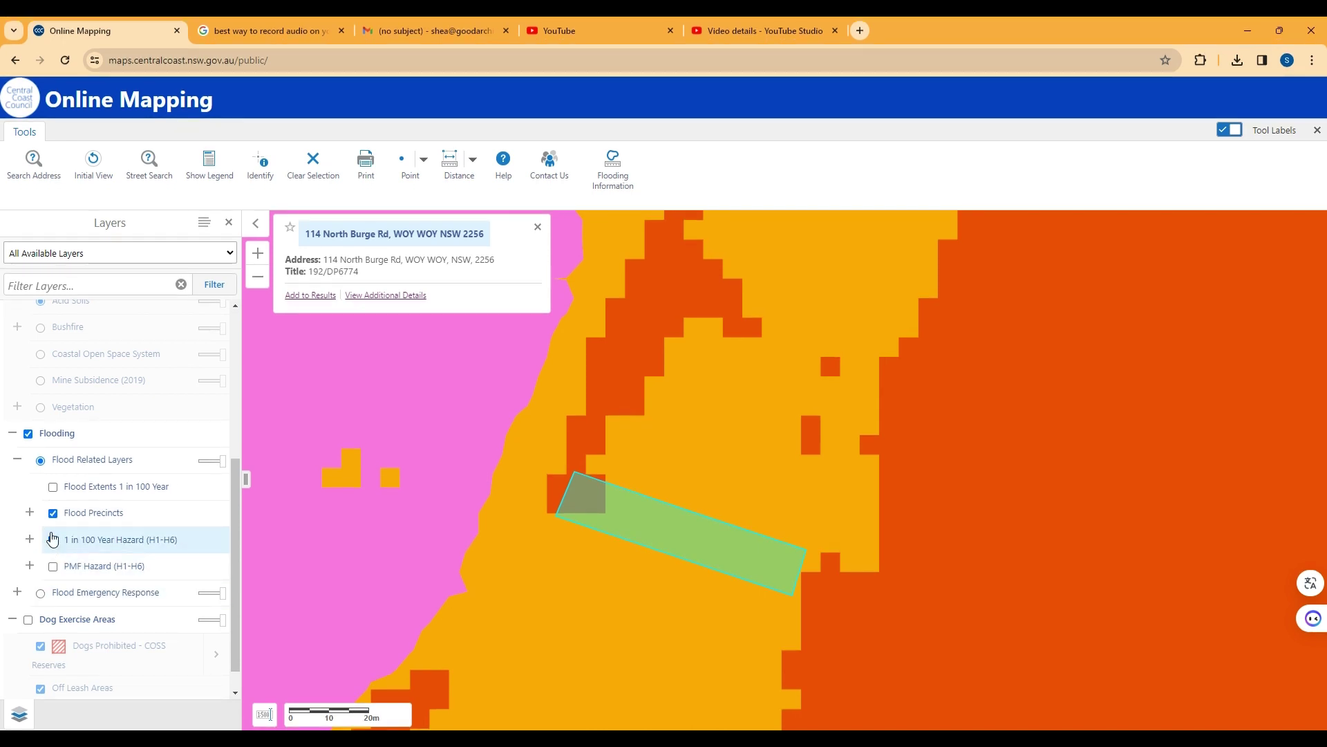
{"action": "left_click", "coordinate": [53, 514]}
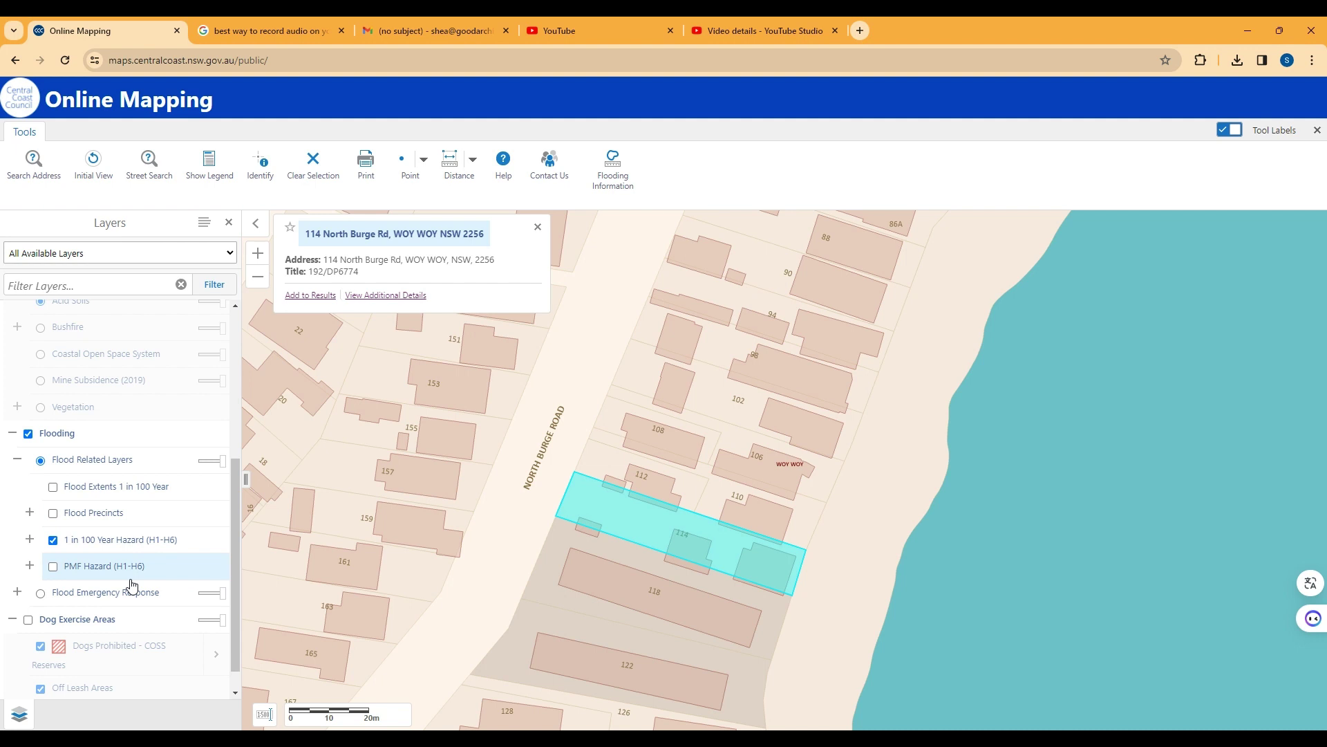
{"action": "left_click", "coordinate": [53, 568]}
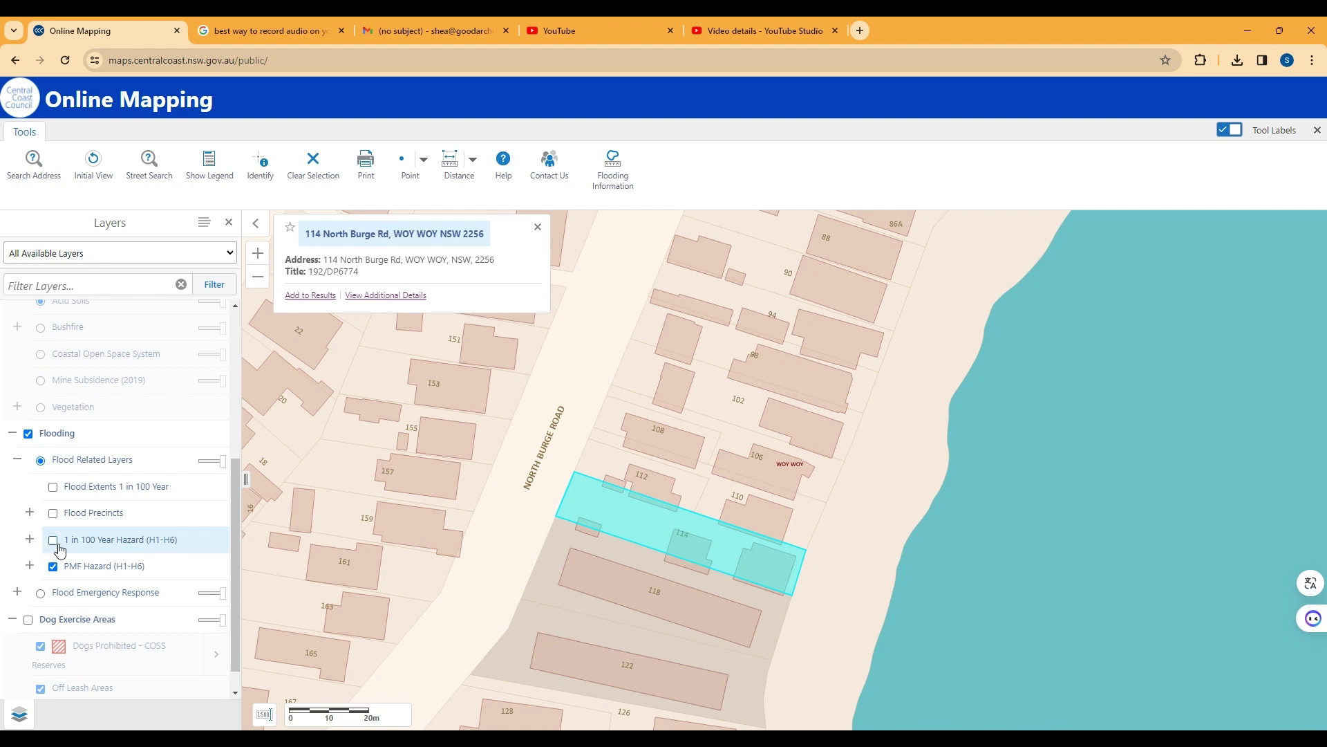
{"action": "left_click", "coordinate": [53, 540]}
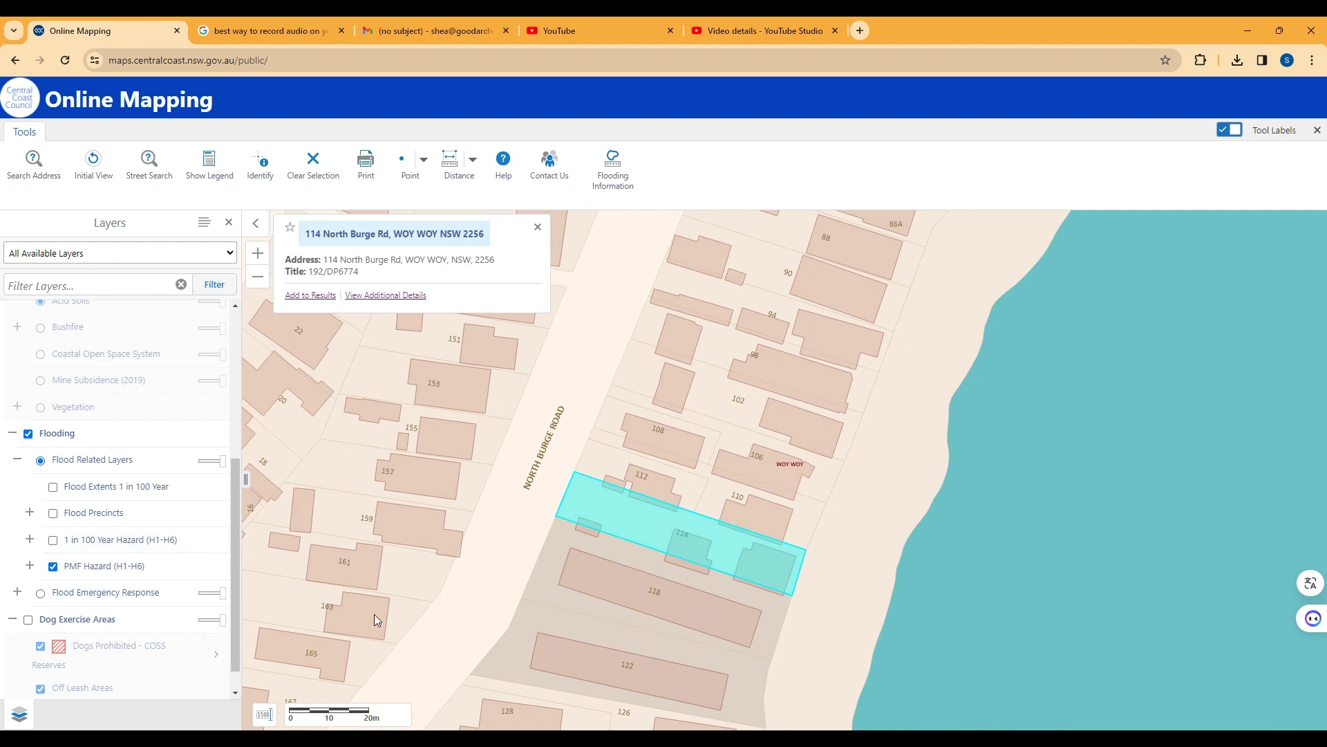
{"action": "left_click", "coordinate": [30, 566]}
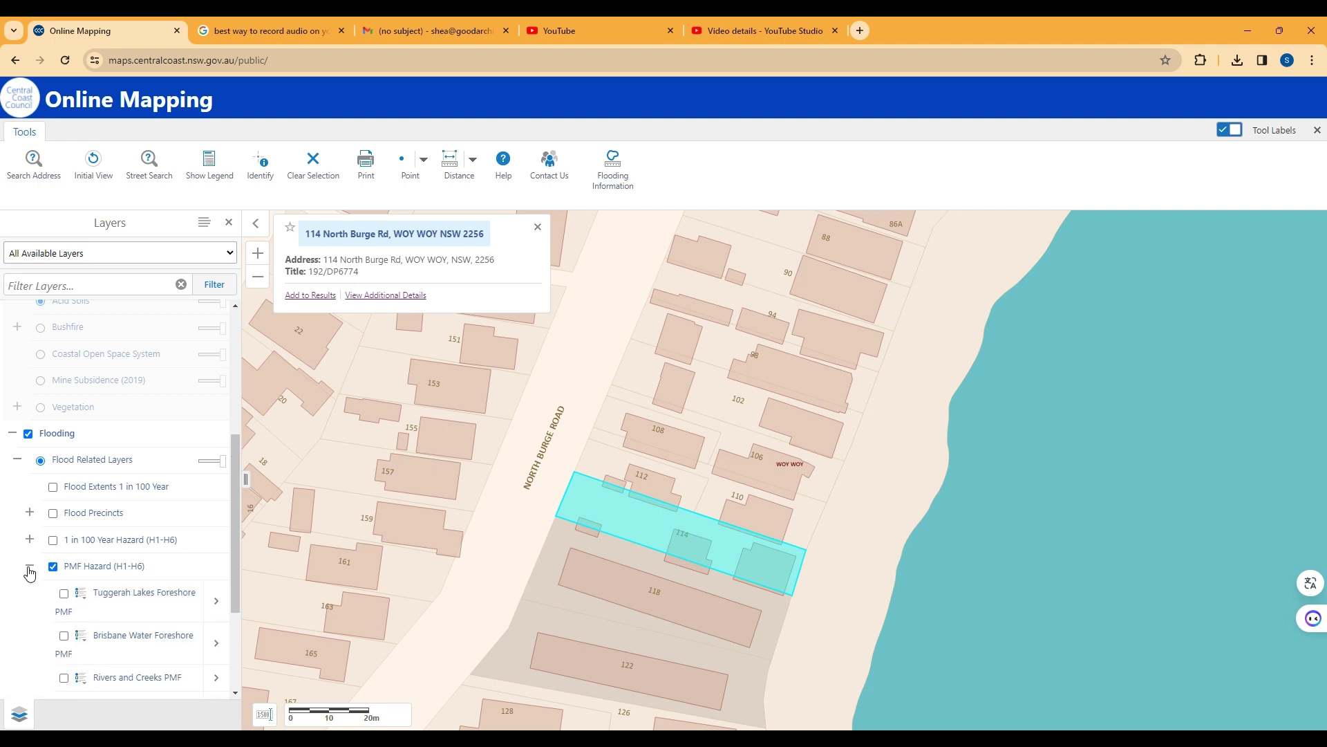
{"action": "scroll", "coordinate": [113, 567], "scroll_direction": "down", "scroll_amount": 1}
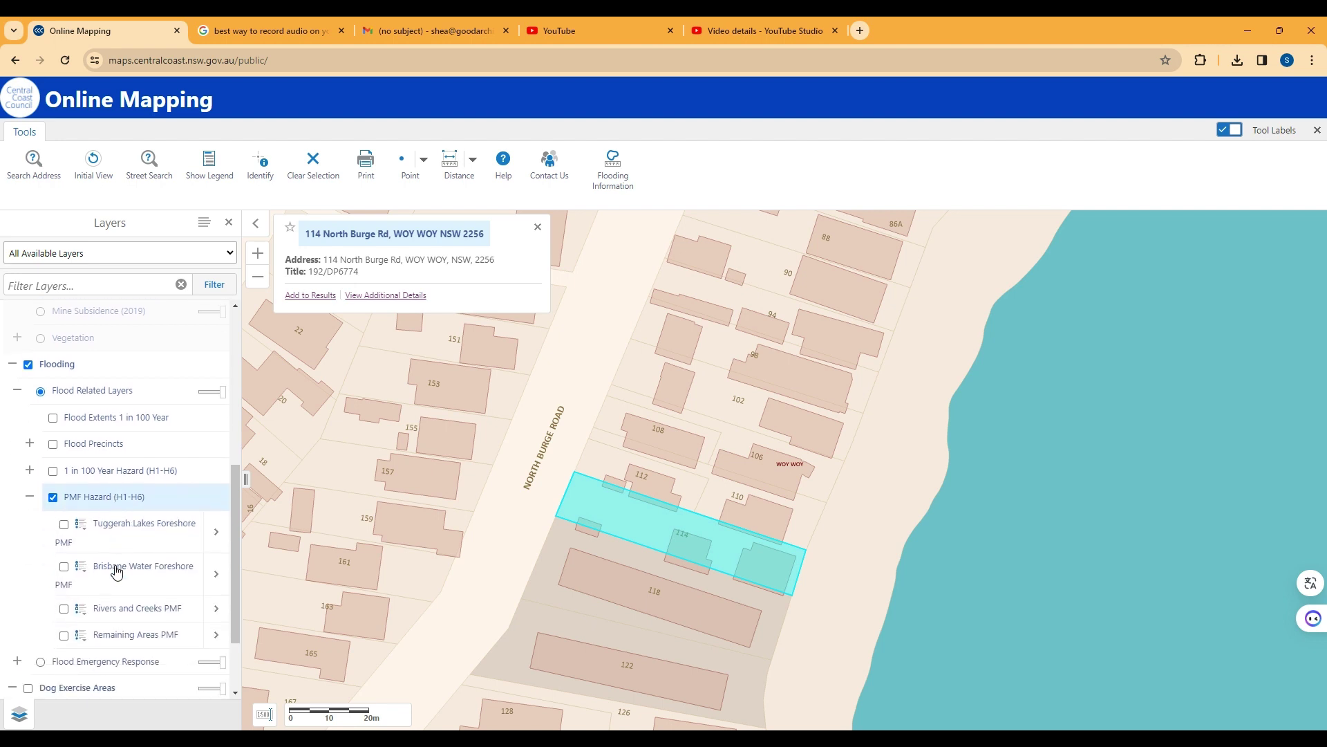
{"action": "left_click", "coordinate": [64, 567]}
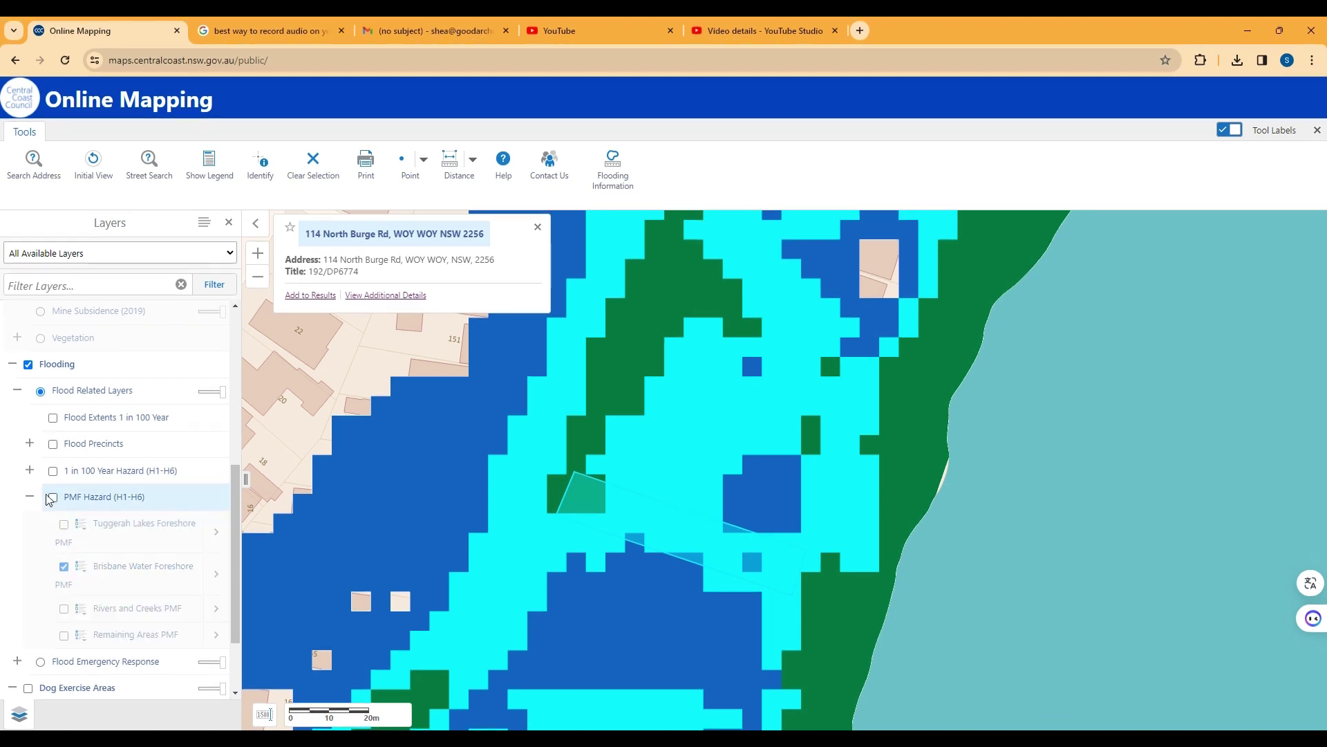
Hide PMF Hazard and show the 1 in 100 Year Brisbane Water Foreshore hazard.
{"action": "left_click", "coordinate": [53, 498]}
{"action": "left_click", "coordinate": [30, 472]}
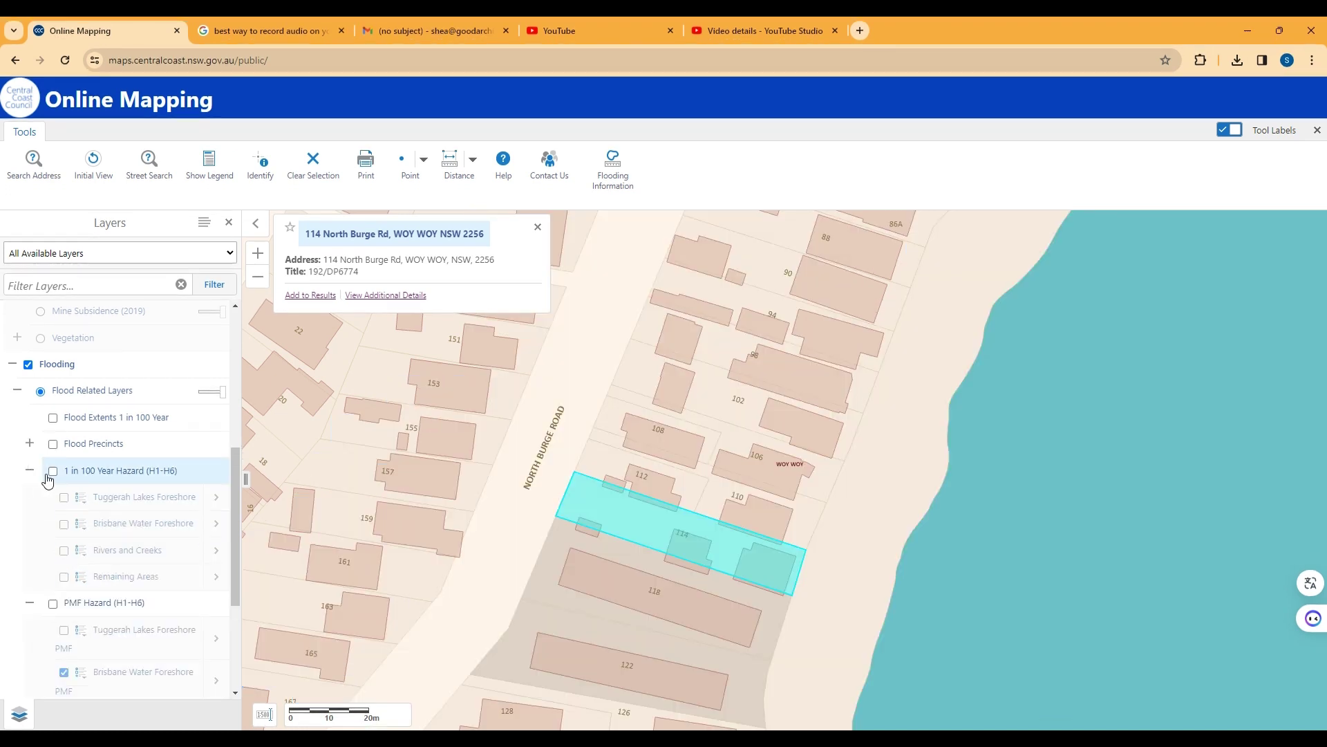
{"action": "left_click", "coordinate": [52, 470]}
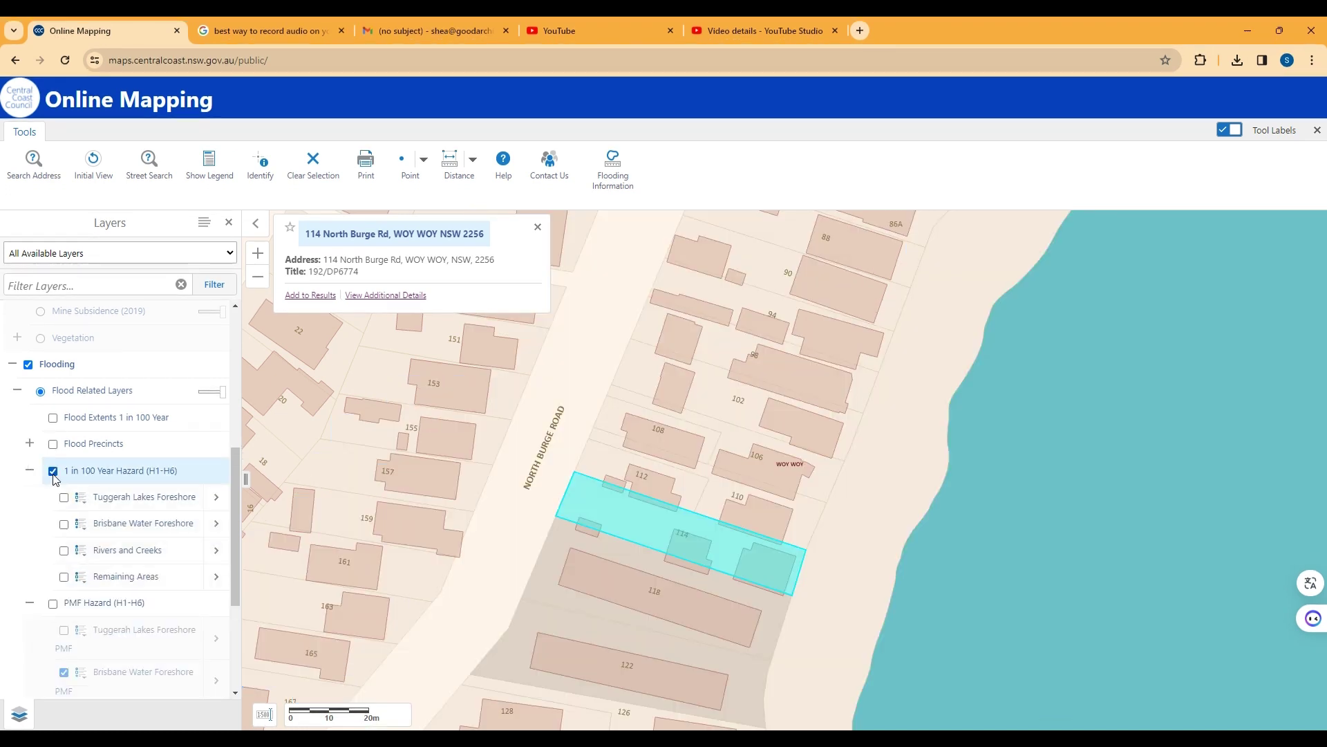
{"action": "left_click", "coordinate": [65, 525]}
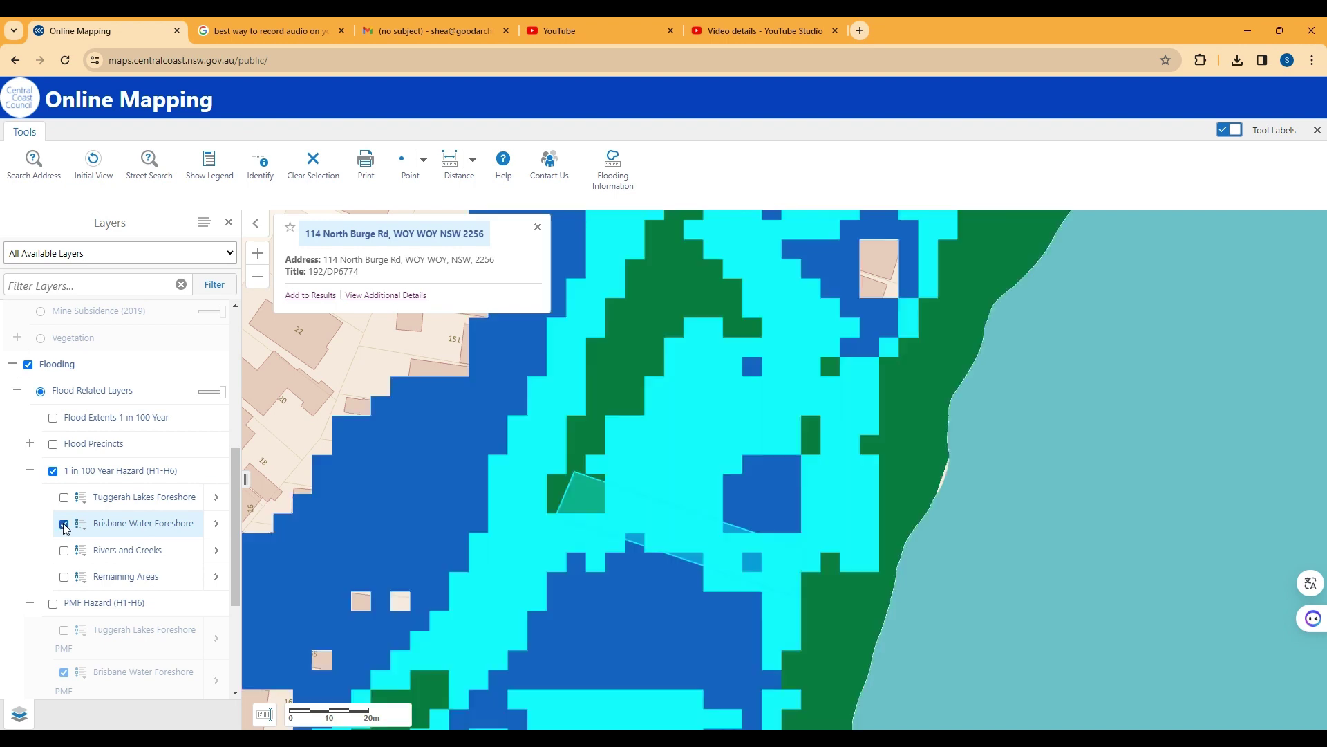
Review the Brisbane Water Foreshore H1–H6 legend, then turn off the 1 in 100 Year Hazard.
{"action": "left_click", "coordinate": [54, 471]}
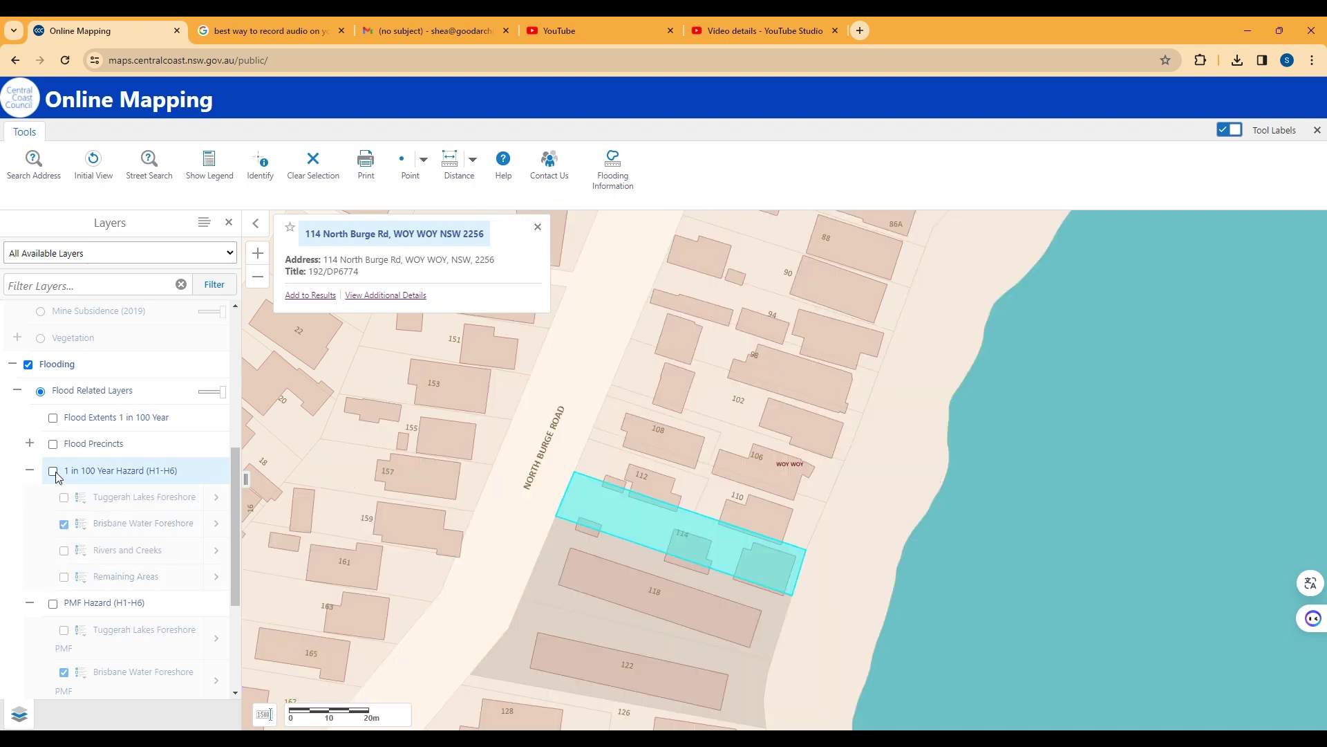
{"action": "left_click", "coordinate": [55, 473]}
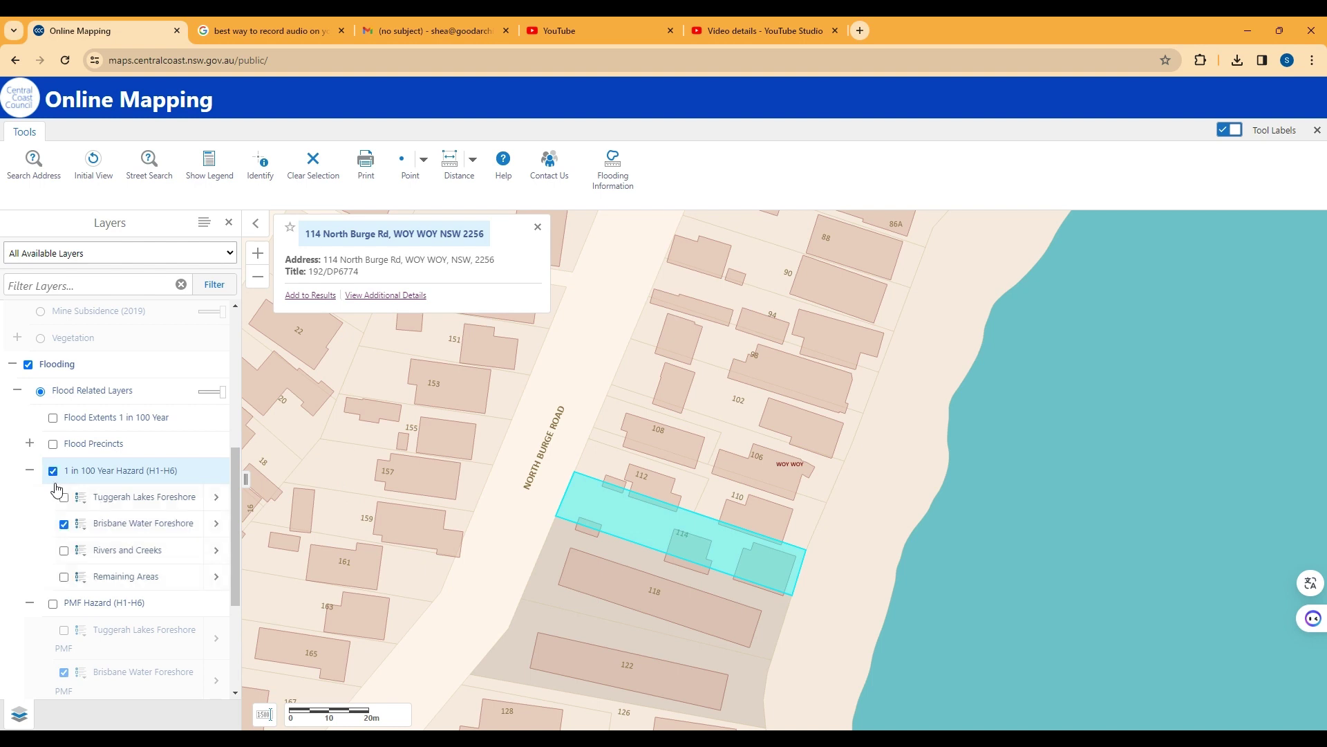
{"action": "left_click", "coordinate": [81, 528]}
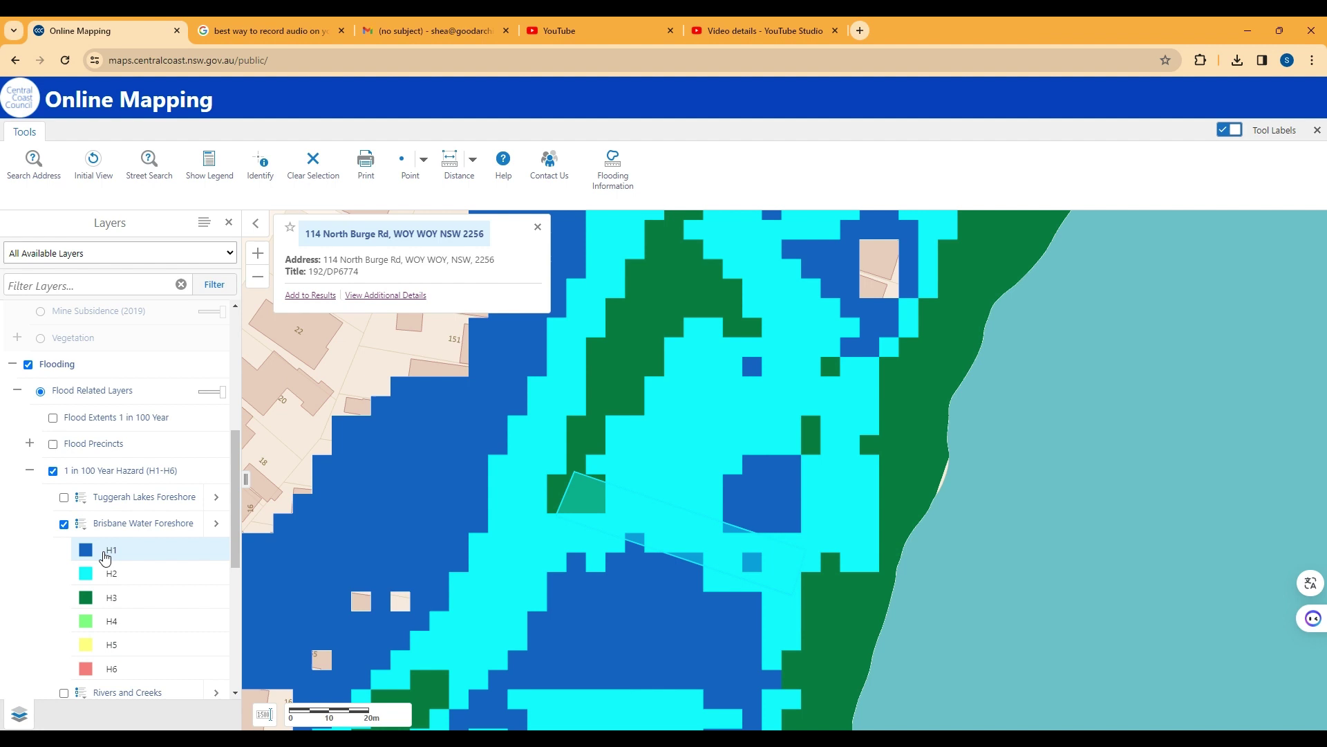
{"action": "scroll", "coordinate": [97, 581], "scroll_direction": "down", "scroll_amount": 2}
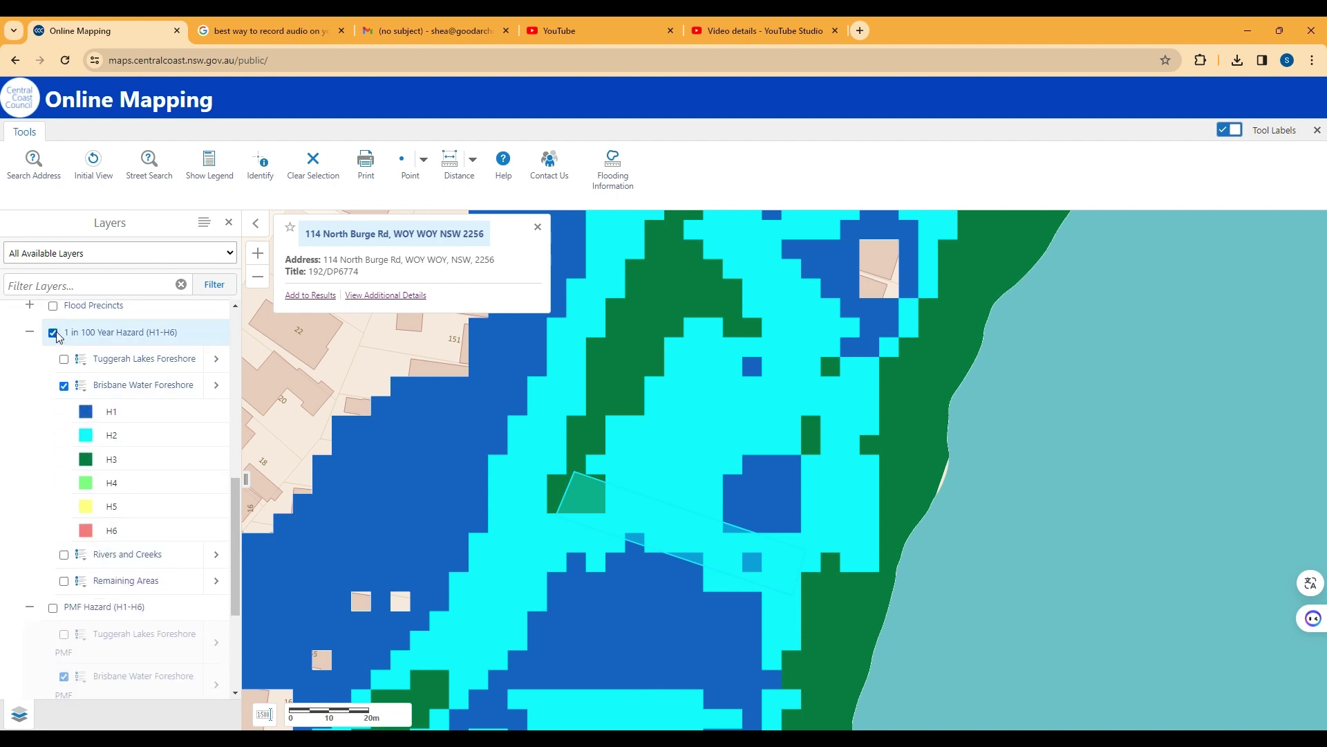
{"action": "left_click", "coordinate": [54, 337]}
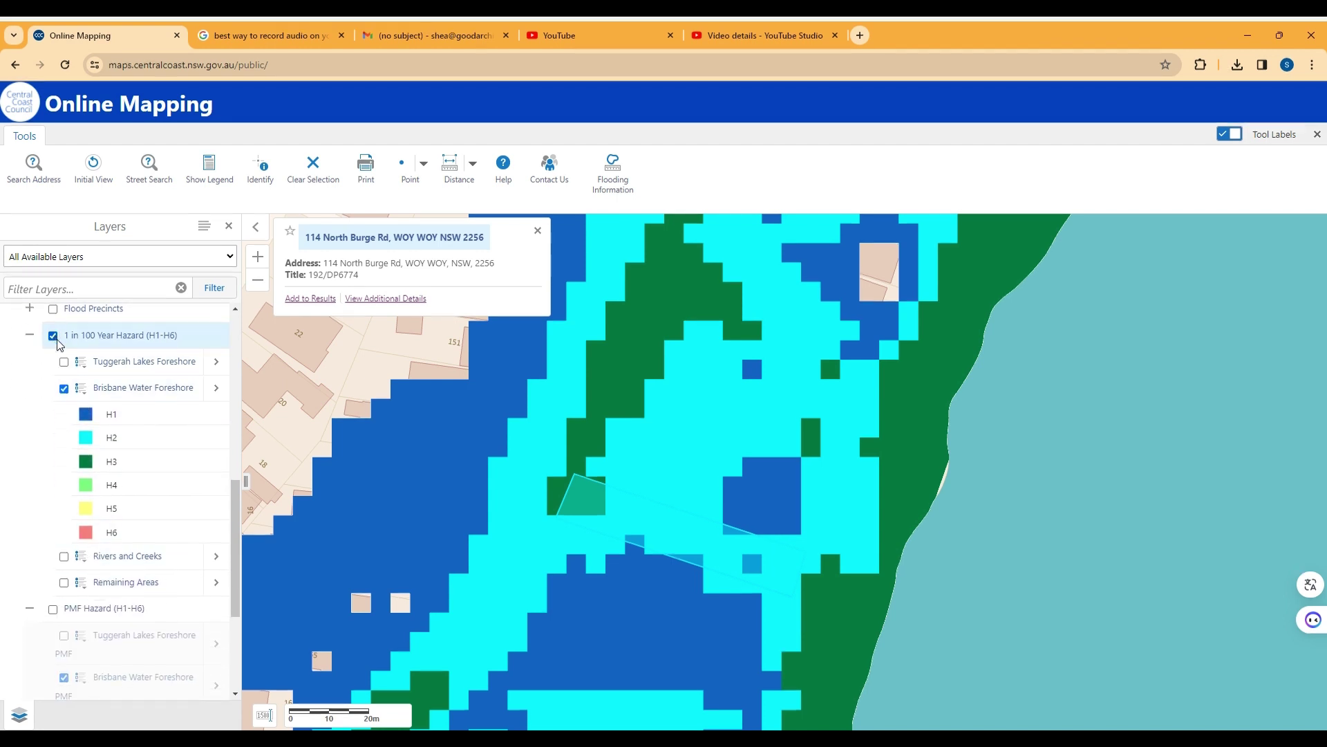
{"action": "scroll", "coordinate": [57, 383], "scroll_direction": "up", "scroll_amount": 1}
{"action": "left_click", "coordinate": [54, 377]}
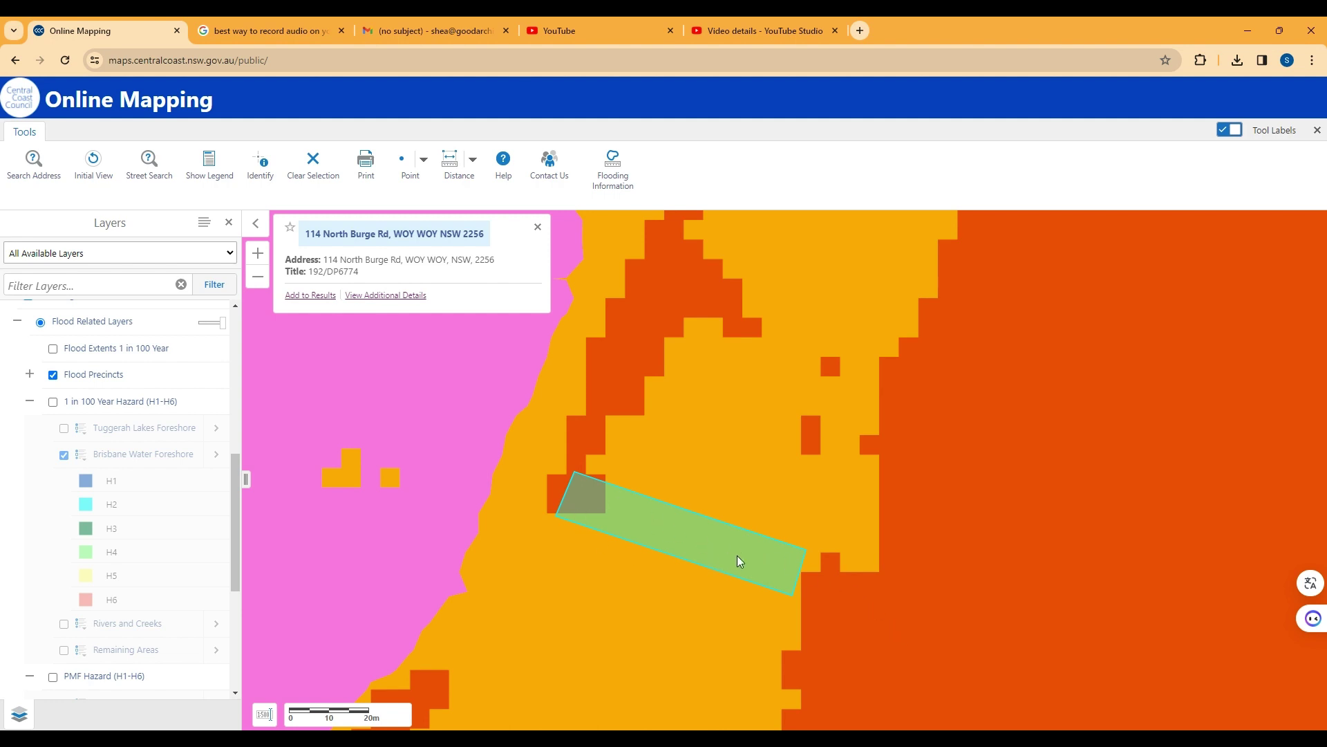
Zoom out to the 100 m scale to see flood precincts across surrounding Woy Woy.
{"action": "scroll", "coordinate": [732, 557], "scroll_direction": "down", "scroll_amount": 1}
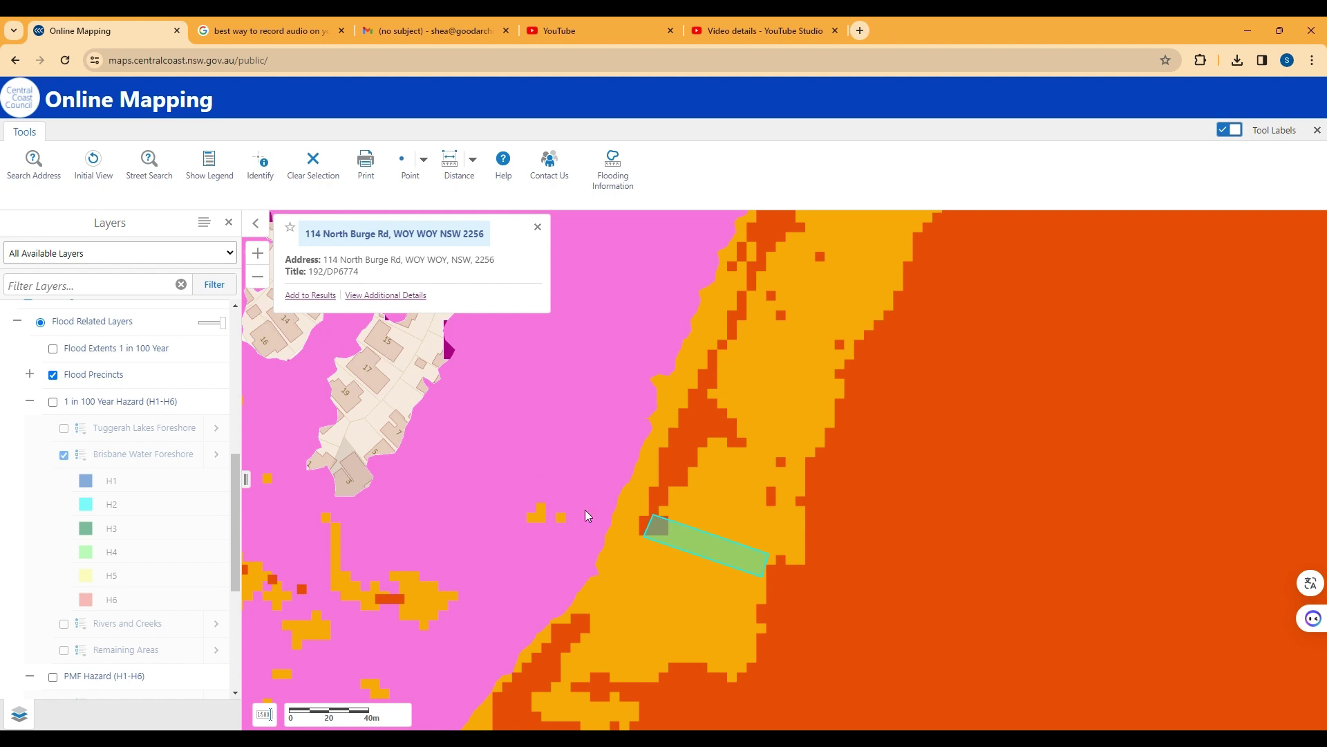
{"action": "scroll", "coordinate": [622, 525], "scroll_direction": "down", "scroll_amount": 1}
{"action": "scroll", "coordinate": [680, 559], "scroll_direction": "down", "scroll_amount": 1}
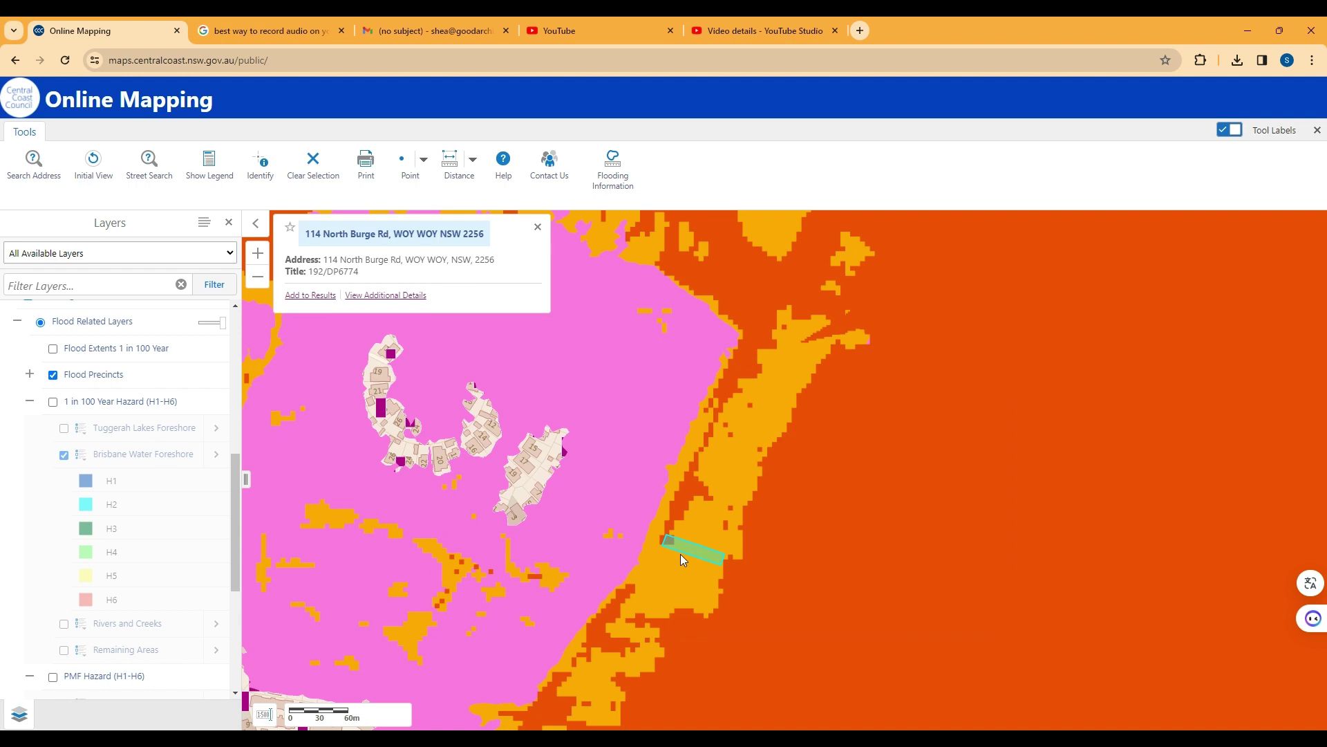
{"action": "scroll", "coordinate": [680, 558], "scroll_direction": "down", "scroll_amount": 1}
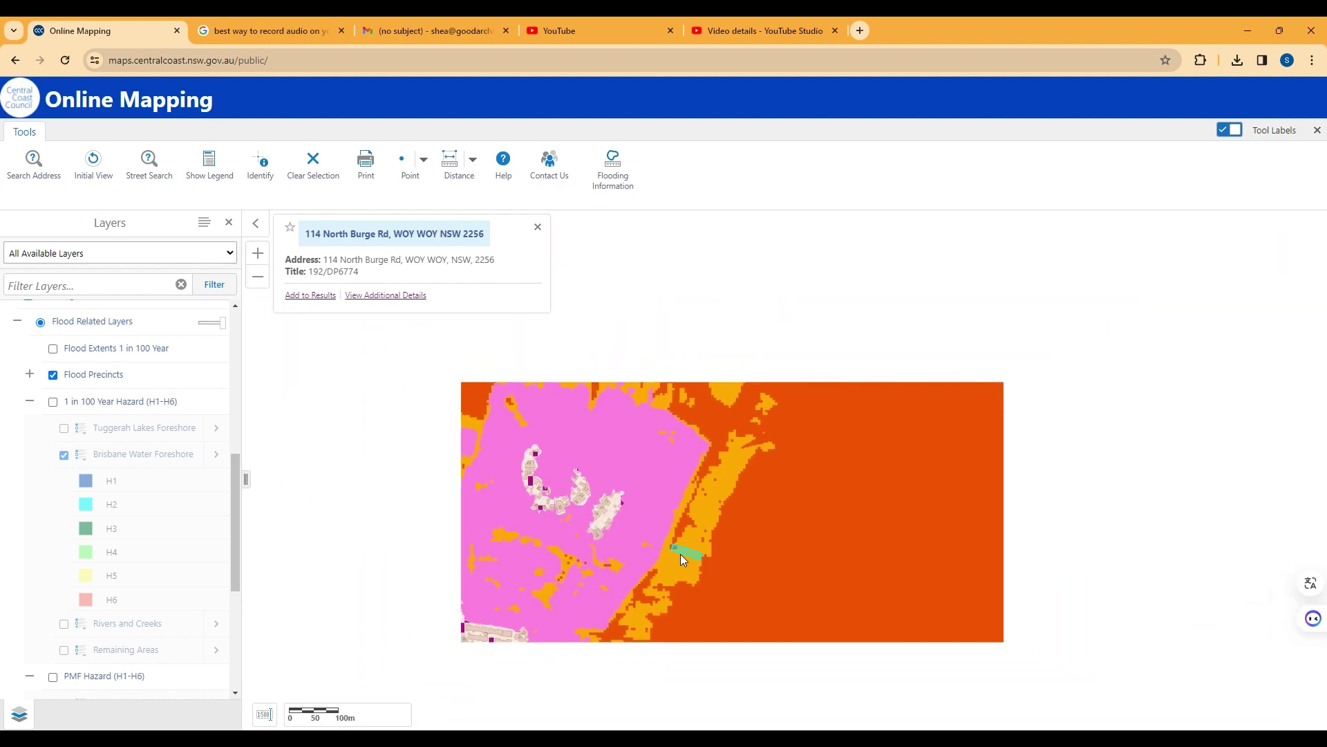